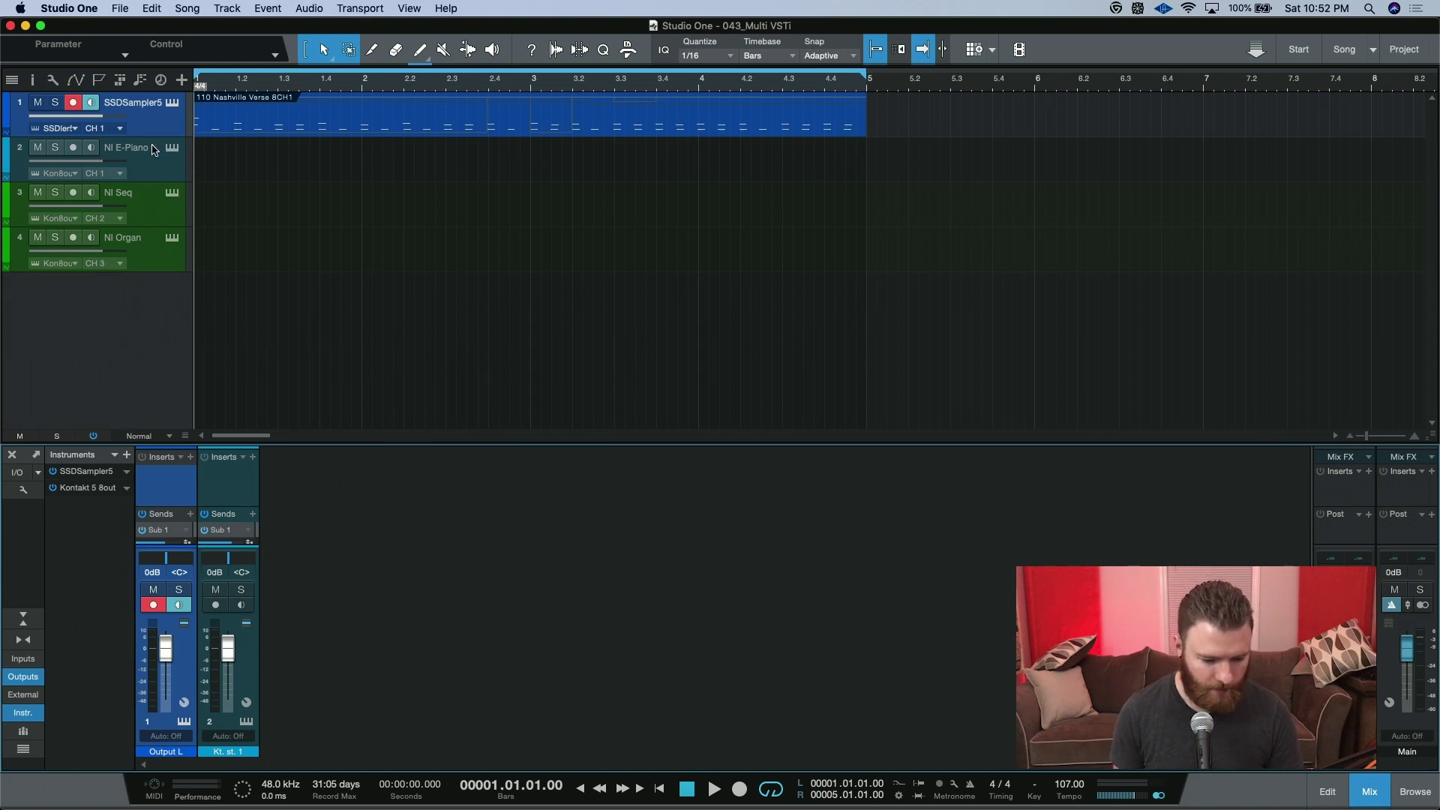
# - Enlarge the SSDSampler5 track to reveal its MPKmini input and None output rows
pyautogui.moveTo(156, 137); pyautogui.dragTo(150, 233)
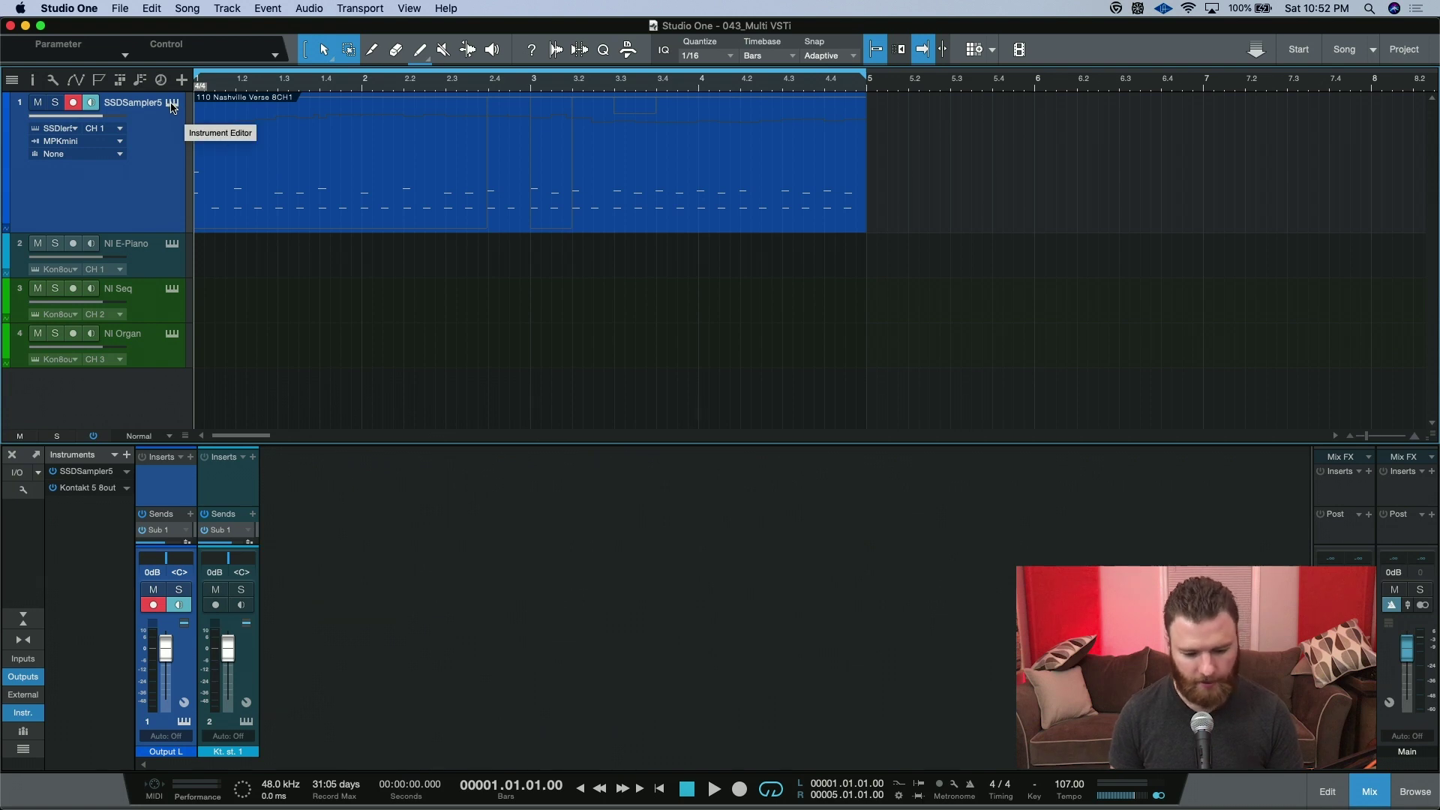
# - Open the SSD5 editor, browse Construct Kit, then switch to its Mixer page
pyautogui.click(172, 103)
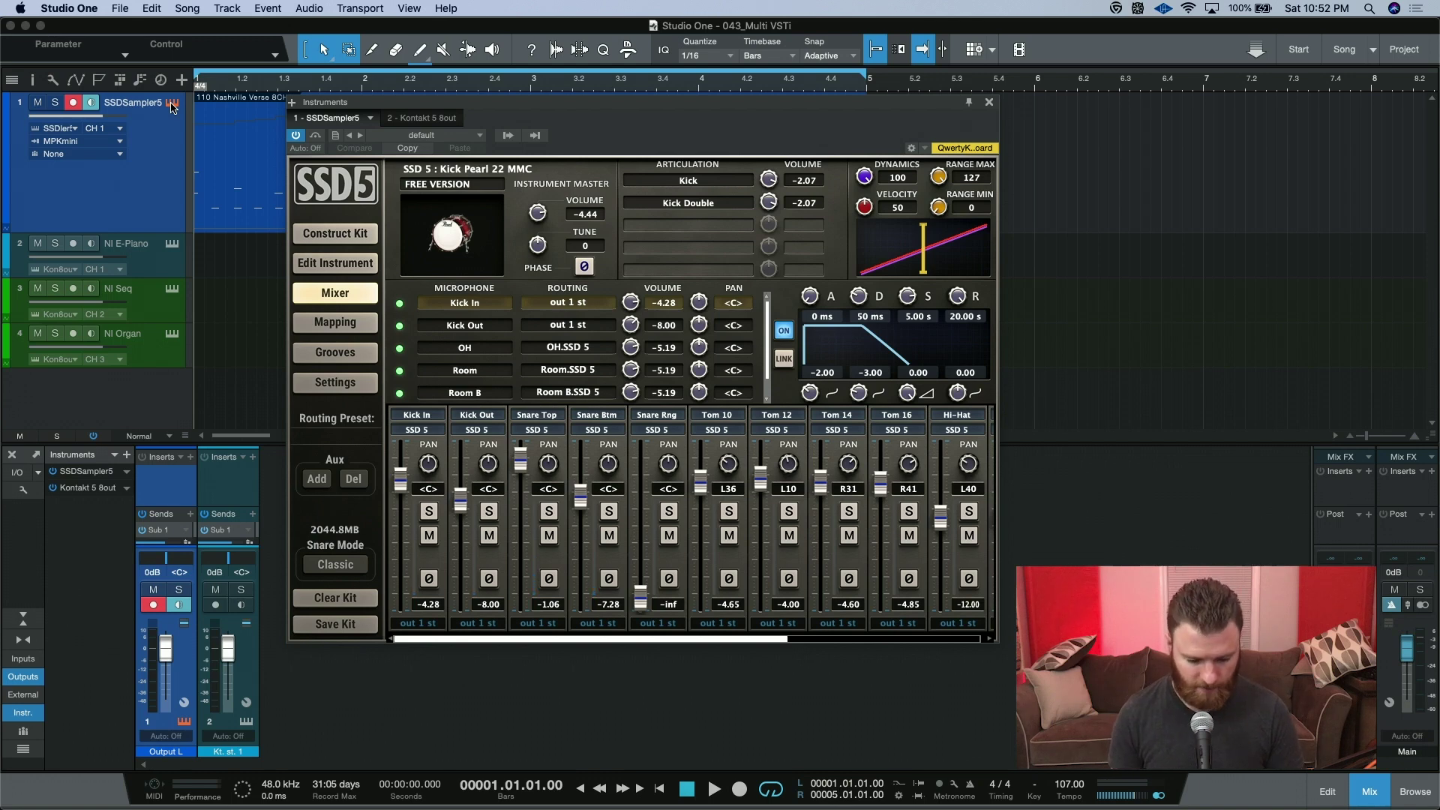
pyautogui.click(357, 237)
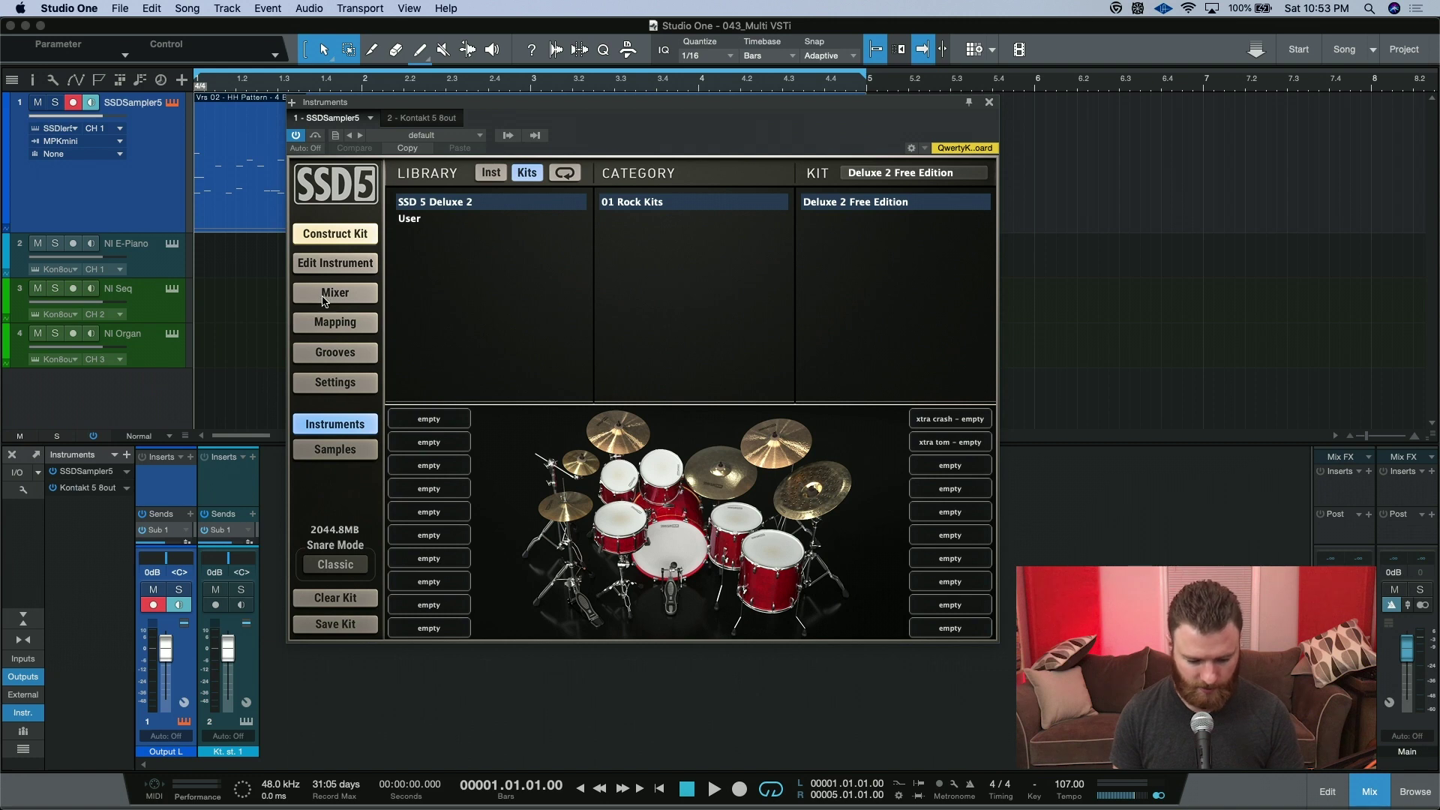
pyautogui.click(325, 300)
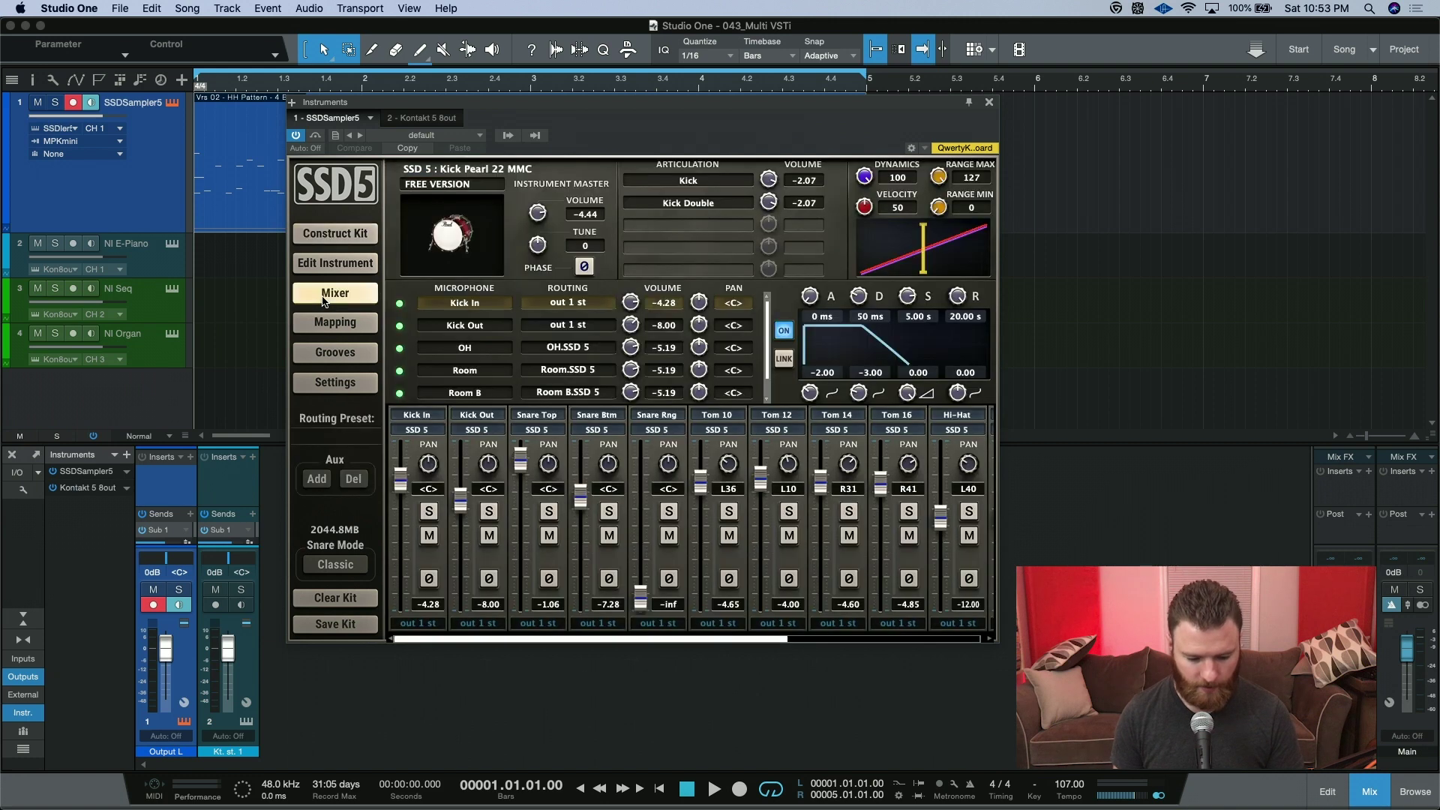
# - Route Kick Out, Snare Top and Snare Btm to out 2 st, out 3 st and out 4 st
pyautogui.click(481, 623)
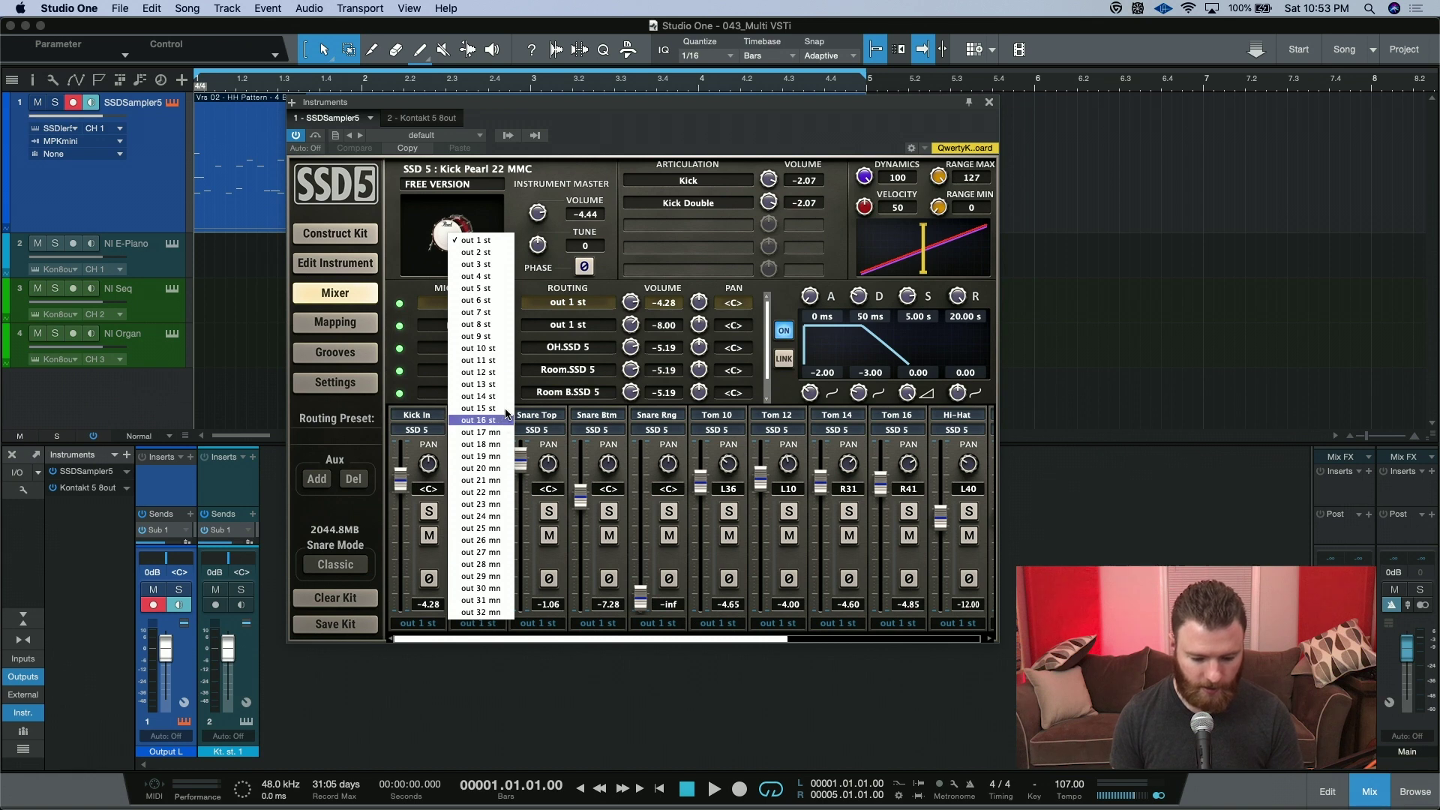
pyautogui.click(497, 253)
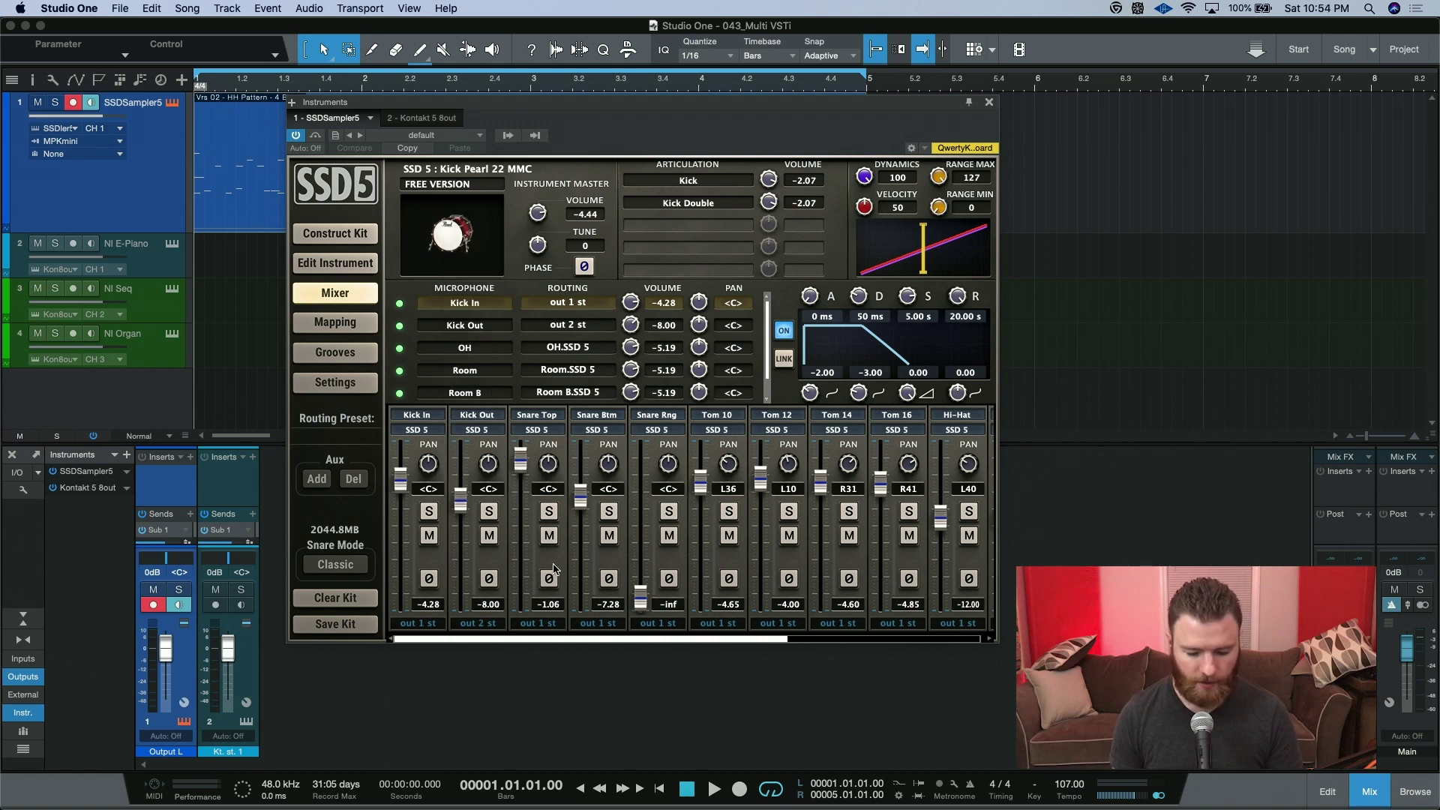
pyautogui.click(541, 624)
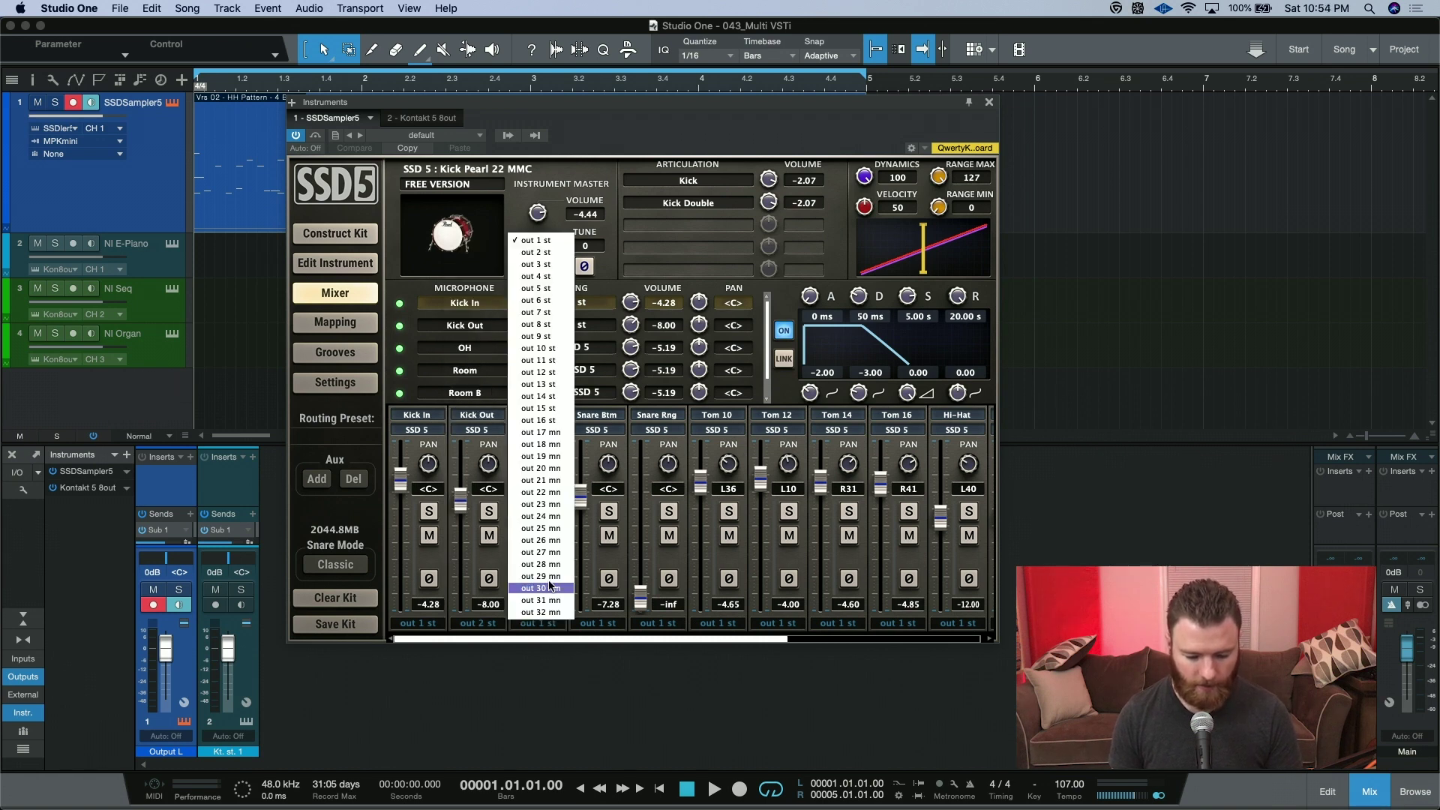
pyautogui.click(550, 264)
pyautogui.click(604, 623)
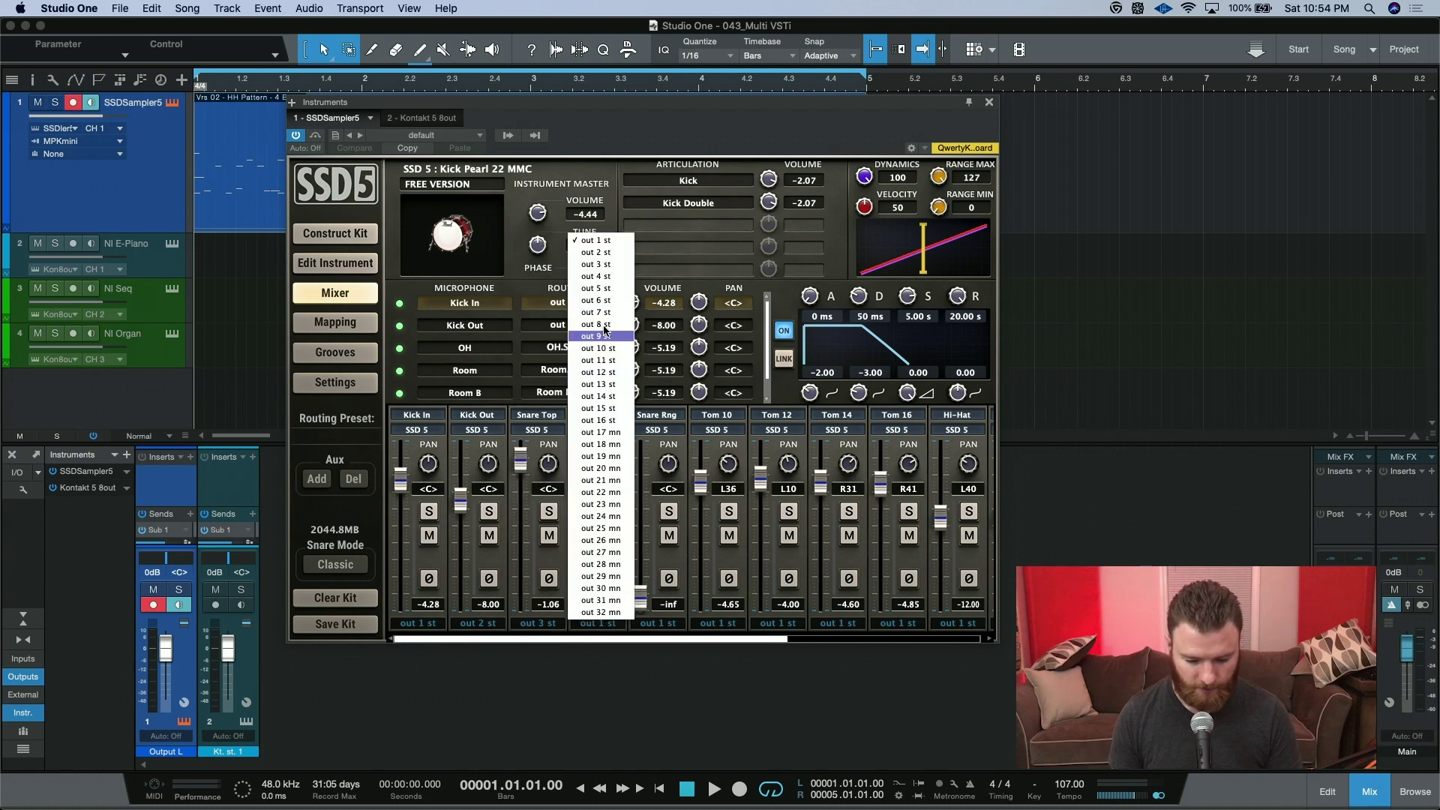
pyautogui.click(605, 277)
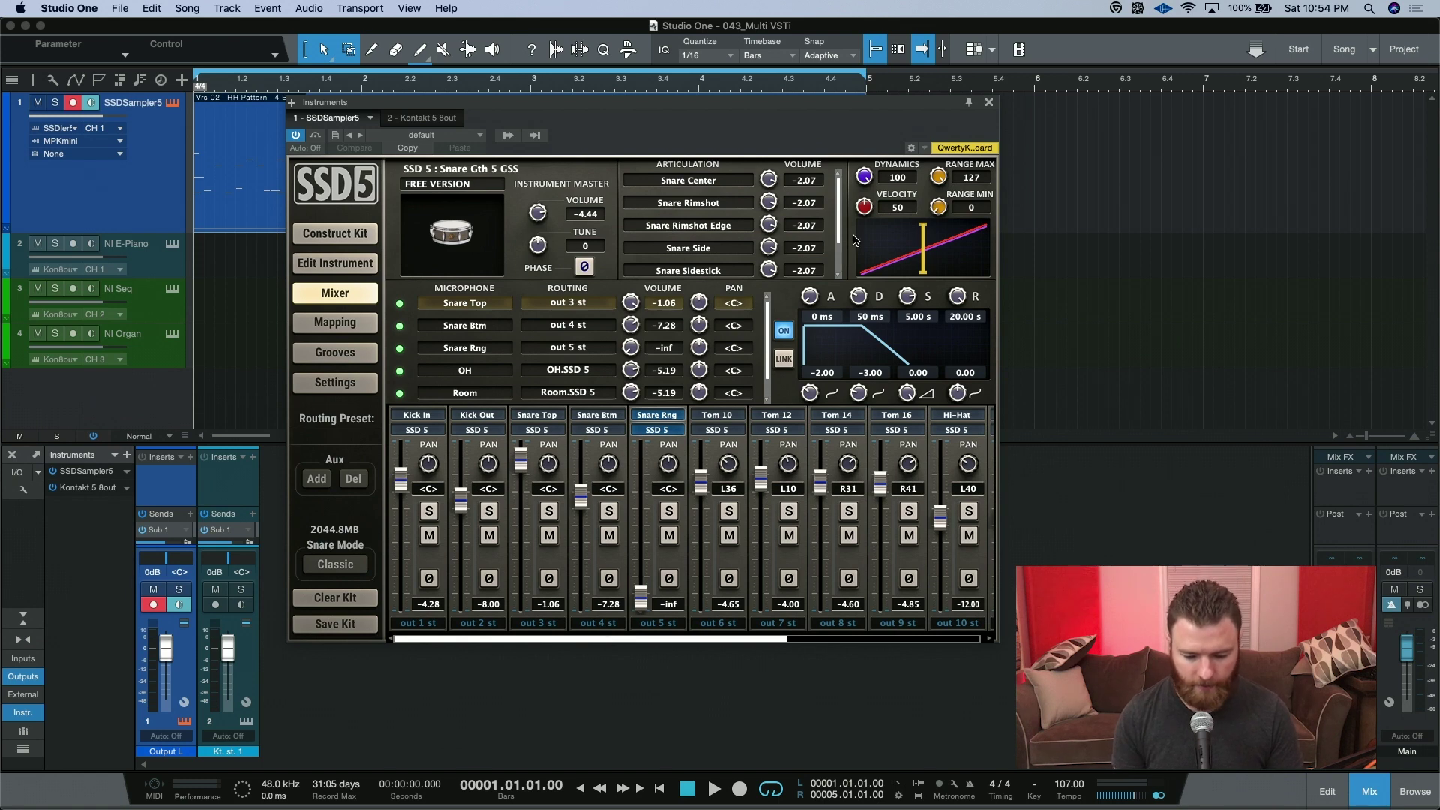
# - Close the SSD5 window and audition the drum pattern, stopping back at bar 1
pyautogui.click(989, 104)
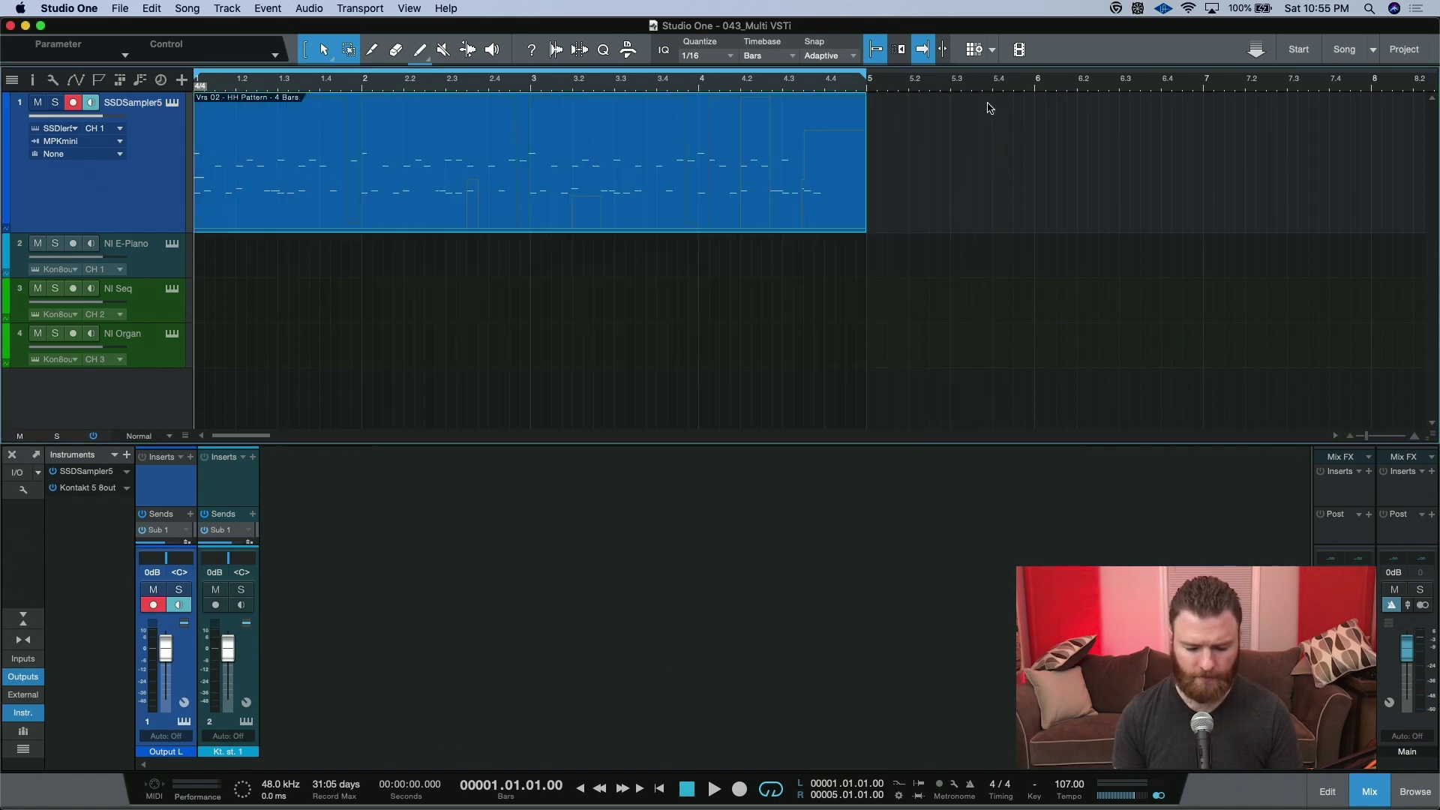
pyautogui.press('space')
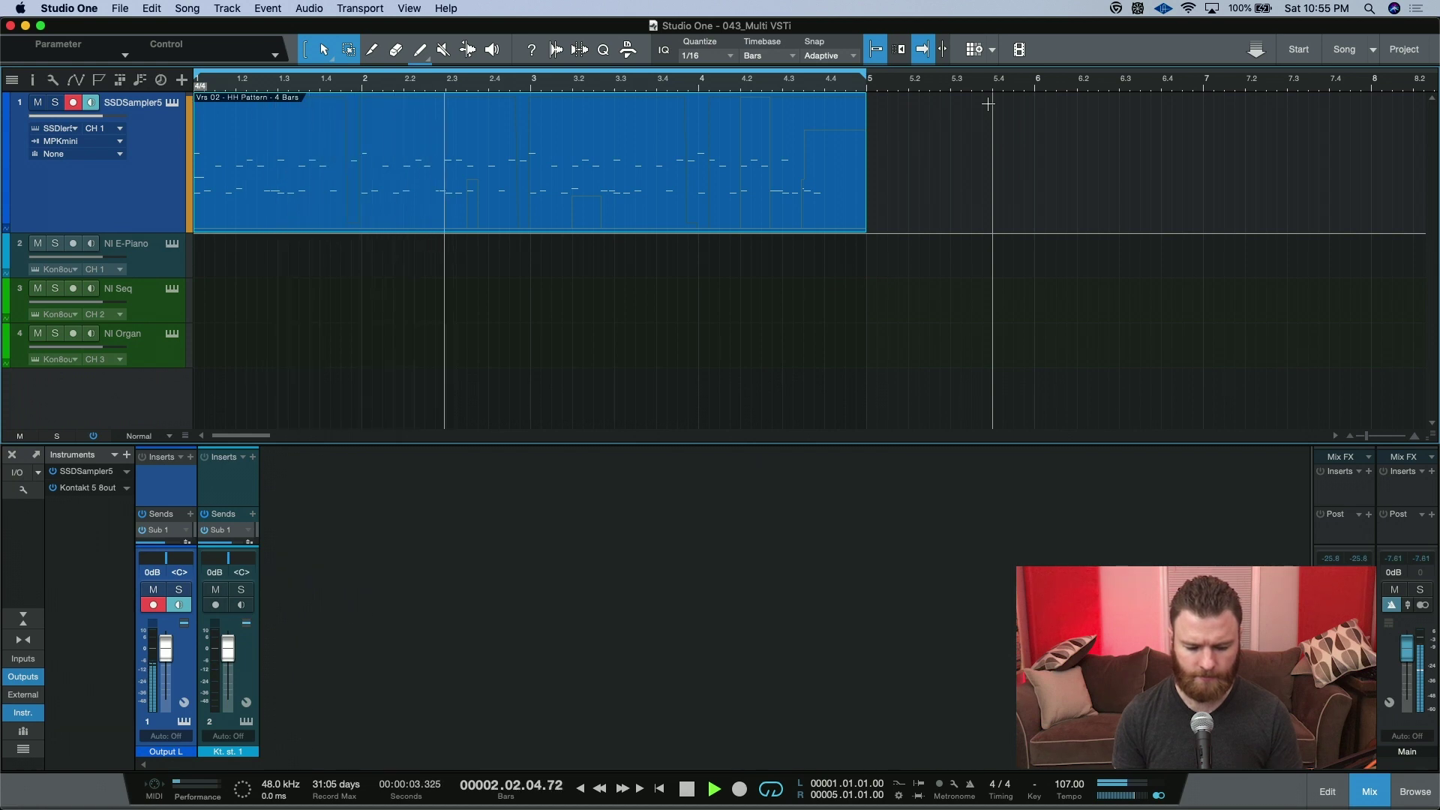
pyautogui.press('space')
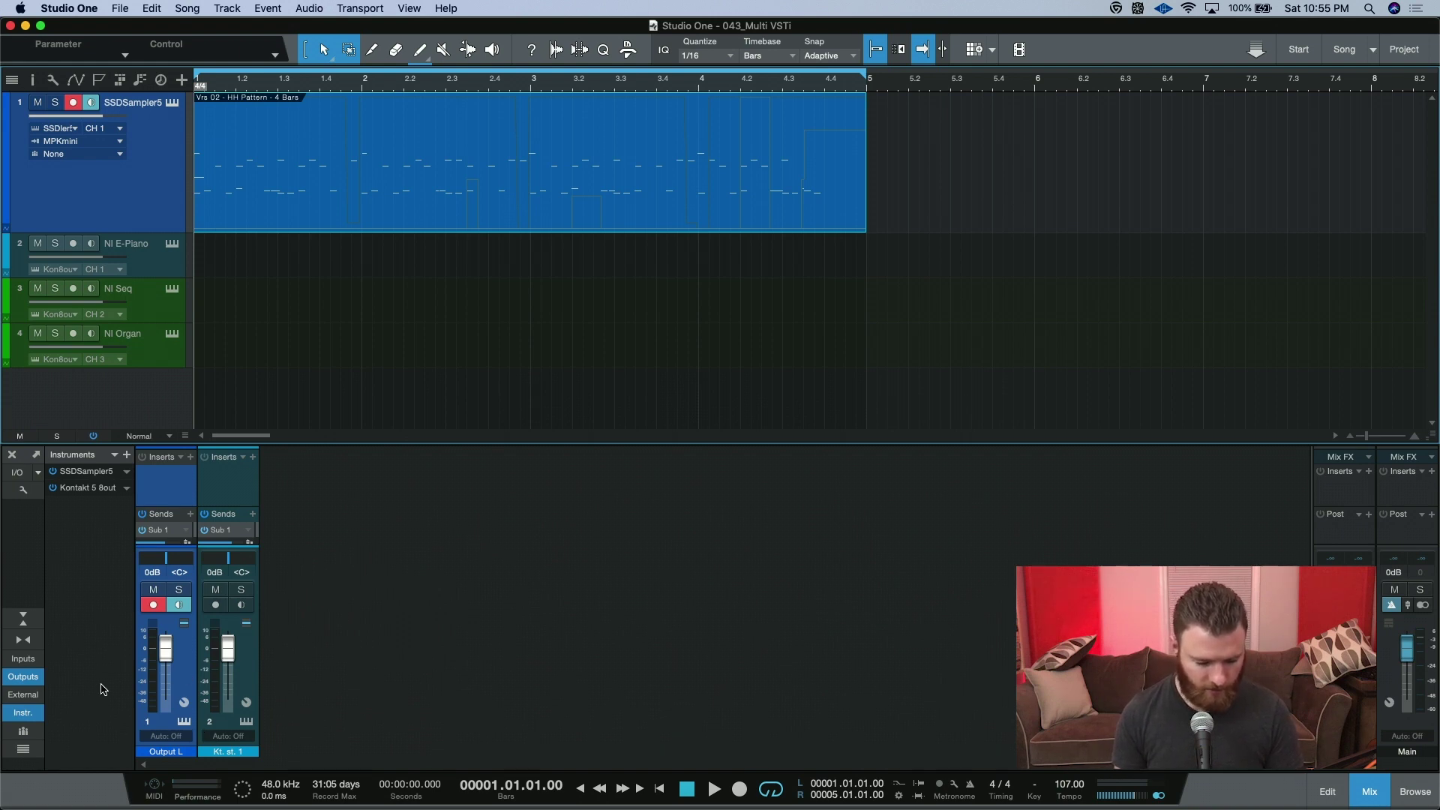
# - Expand SSDSampler5 in the mixer's instrument list to show Output L through Output #16 L
pyautogui.click(23, 712)
pyautogui.click(22, 716)
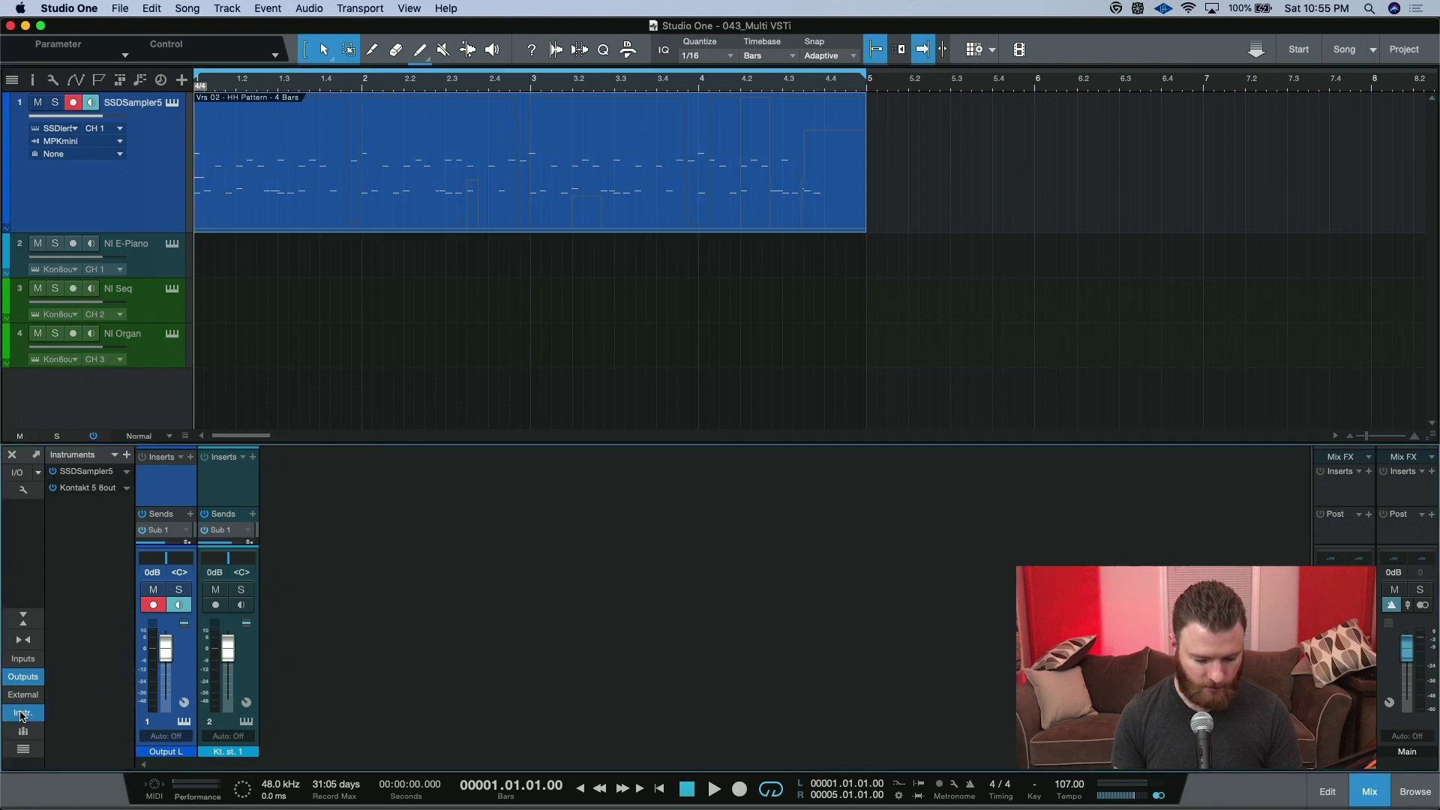
pyautogui.rightClick(96, 479)
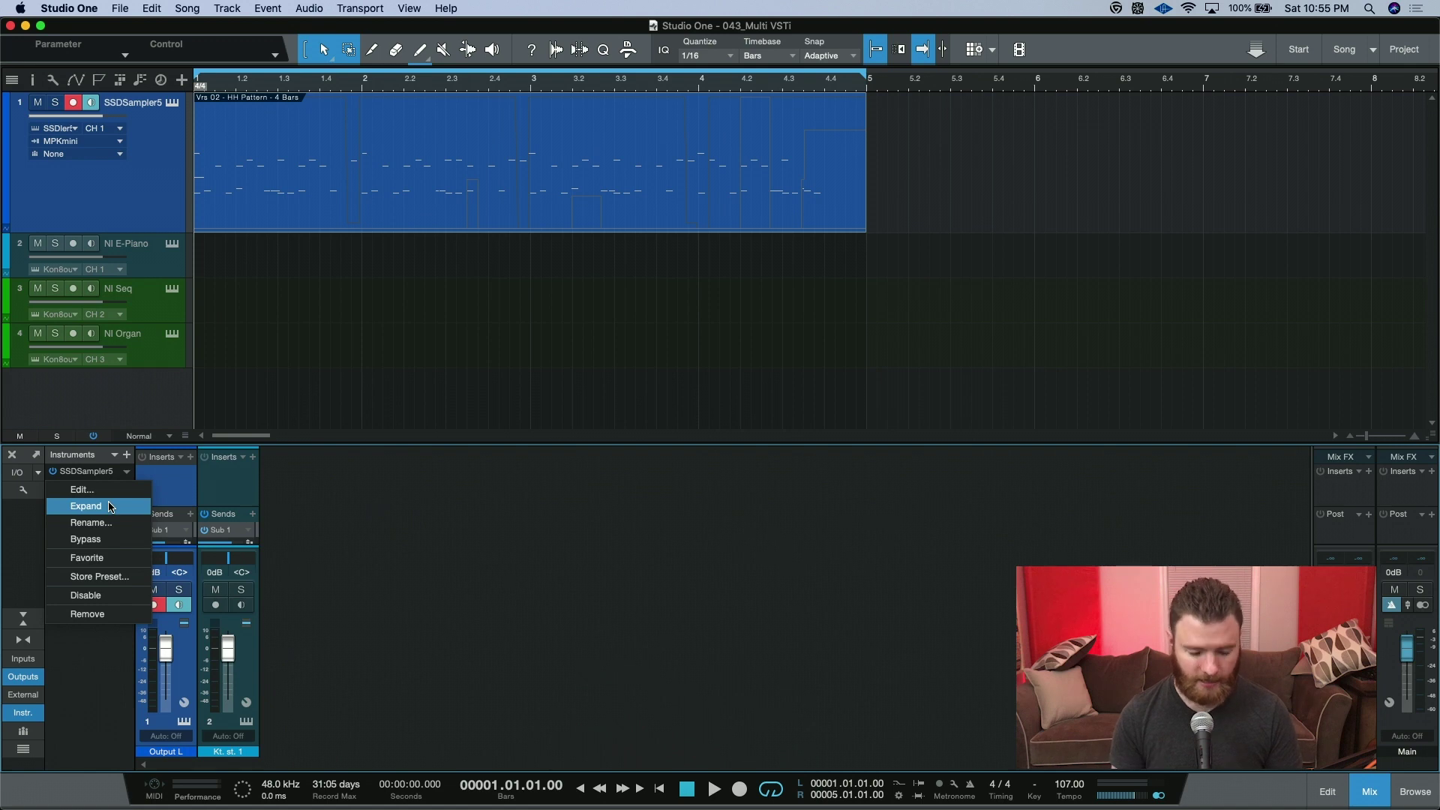
pyautogui.click(110, 507)
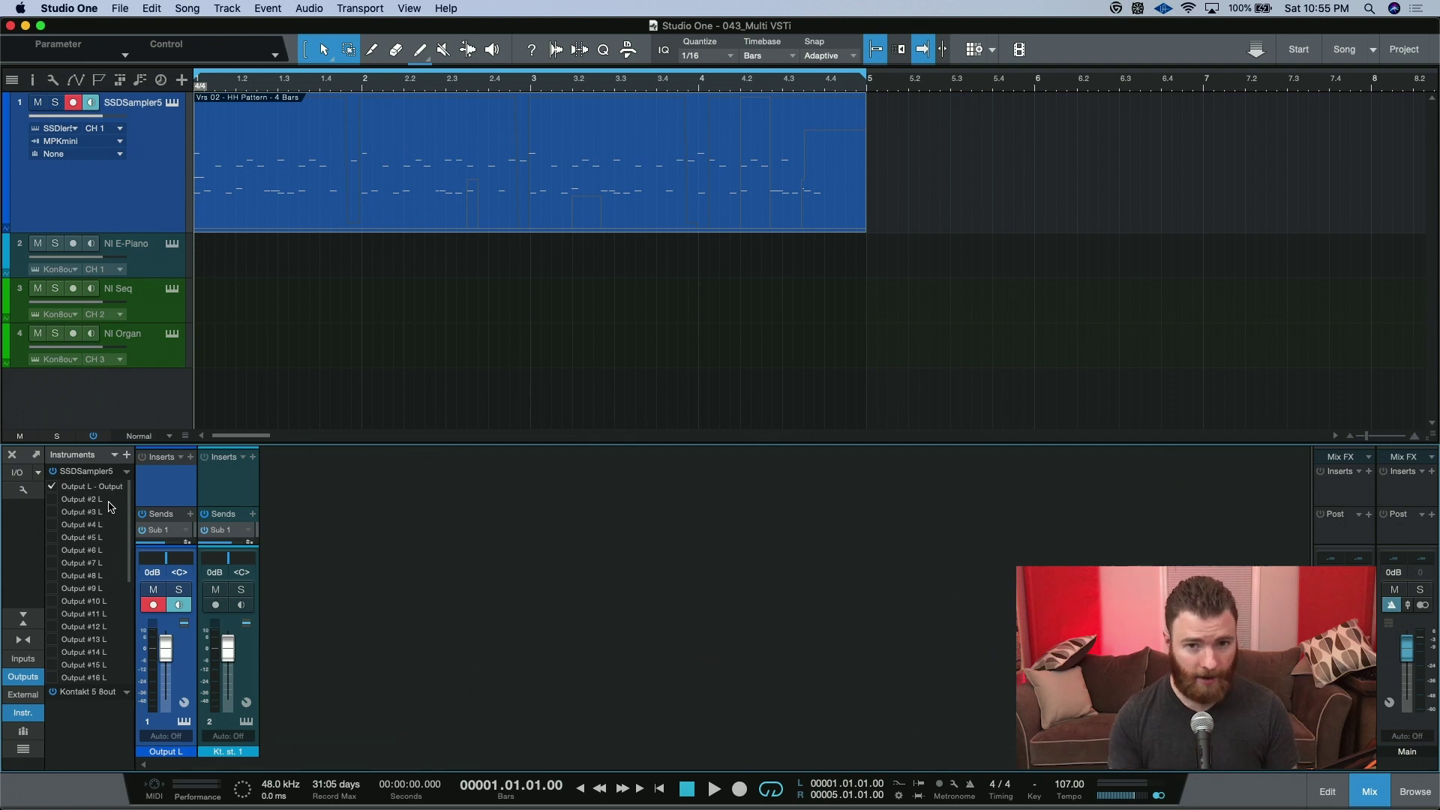
# - Enable SSDSampler5 Output #2 through #15 as mixer channels, then play and stop the pattern
pyautogui.click(52, 499)
pyautogui.click(53, 512)
pyautogui.click(53, 524)
pyautogui.click(53, 537)
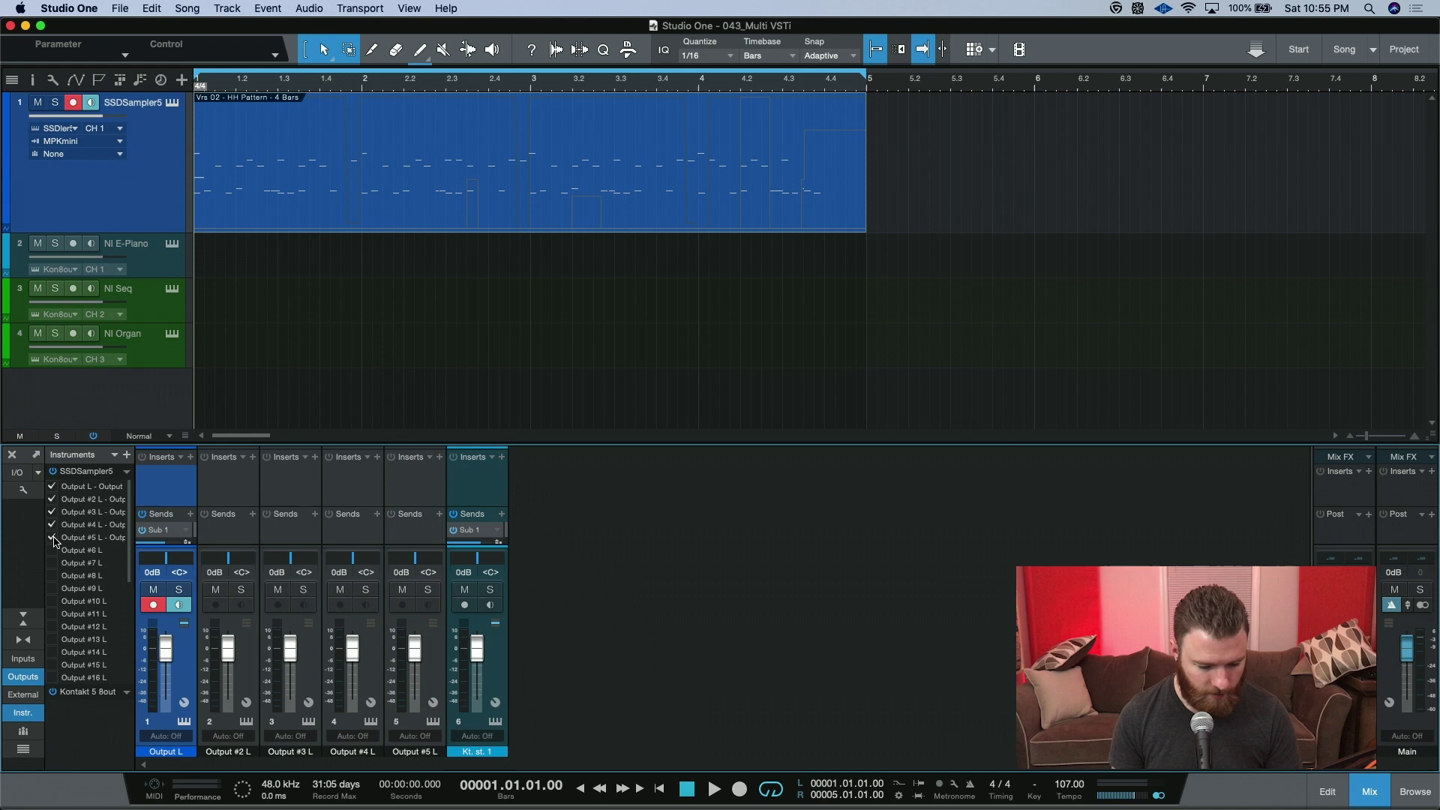
pyautogui.click(53, 550)
pyautogui.click(53, 563)
pyautogui.click(52, 575)
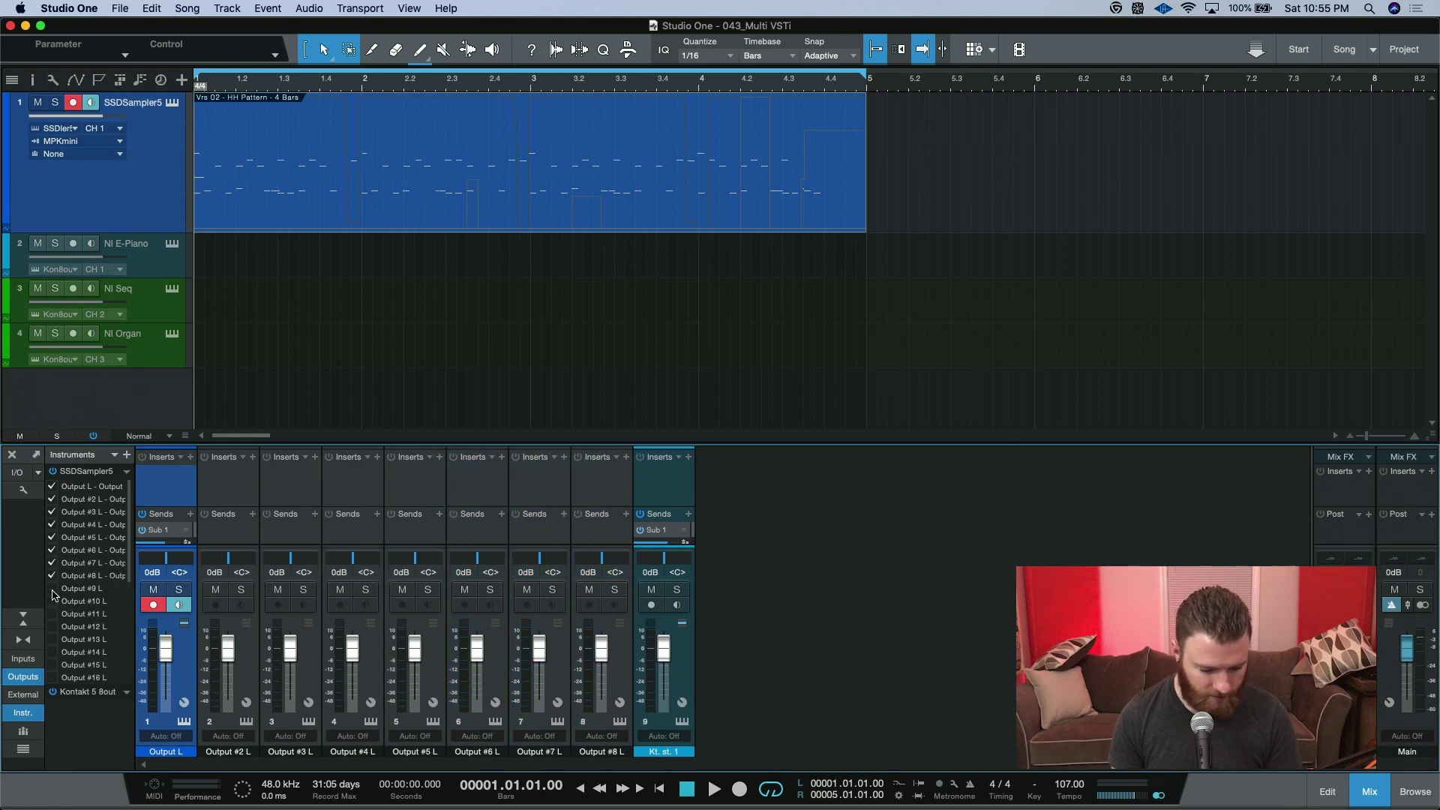
pyautogui.click(52, 588)
pyautogui.click(52, 601)
pyautogui.click(52, 614)
pyautogui.click(52, 626)
pyautogui.click(52, 639)
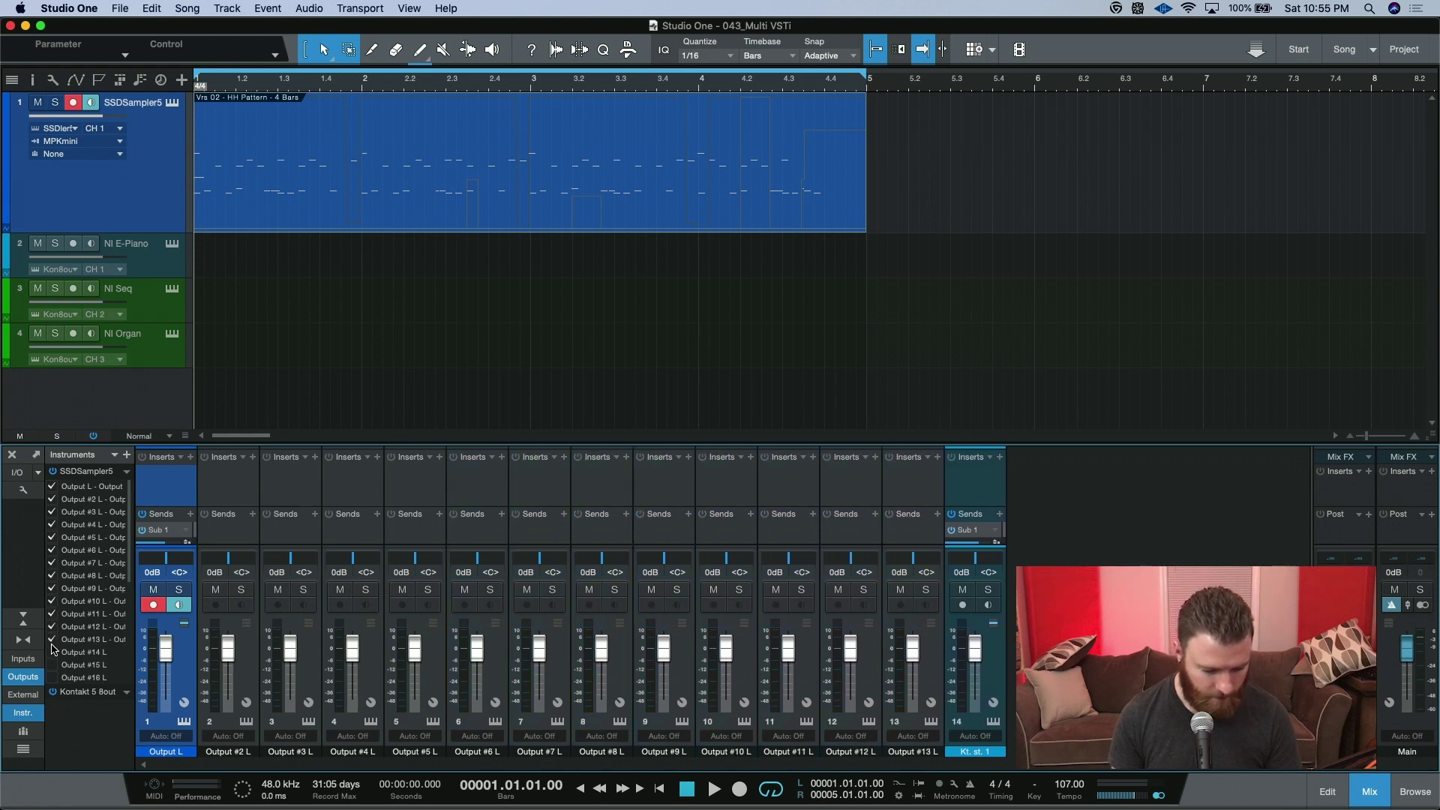
pyautogui.click(53, 652)
pyautogui.click(53, 665)
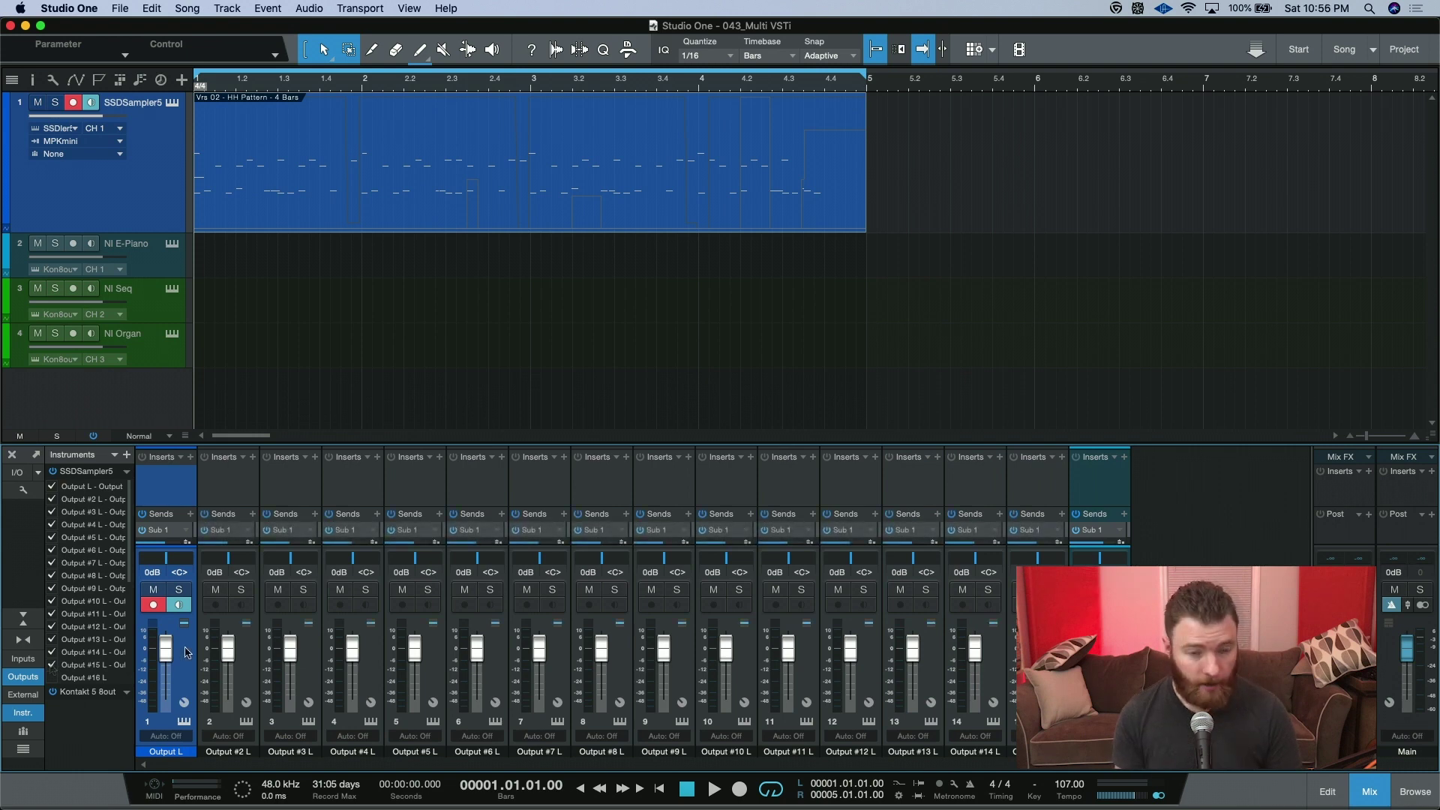
pyautogui.press('space')
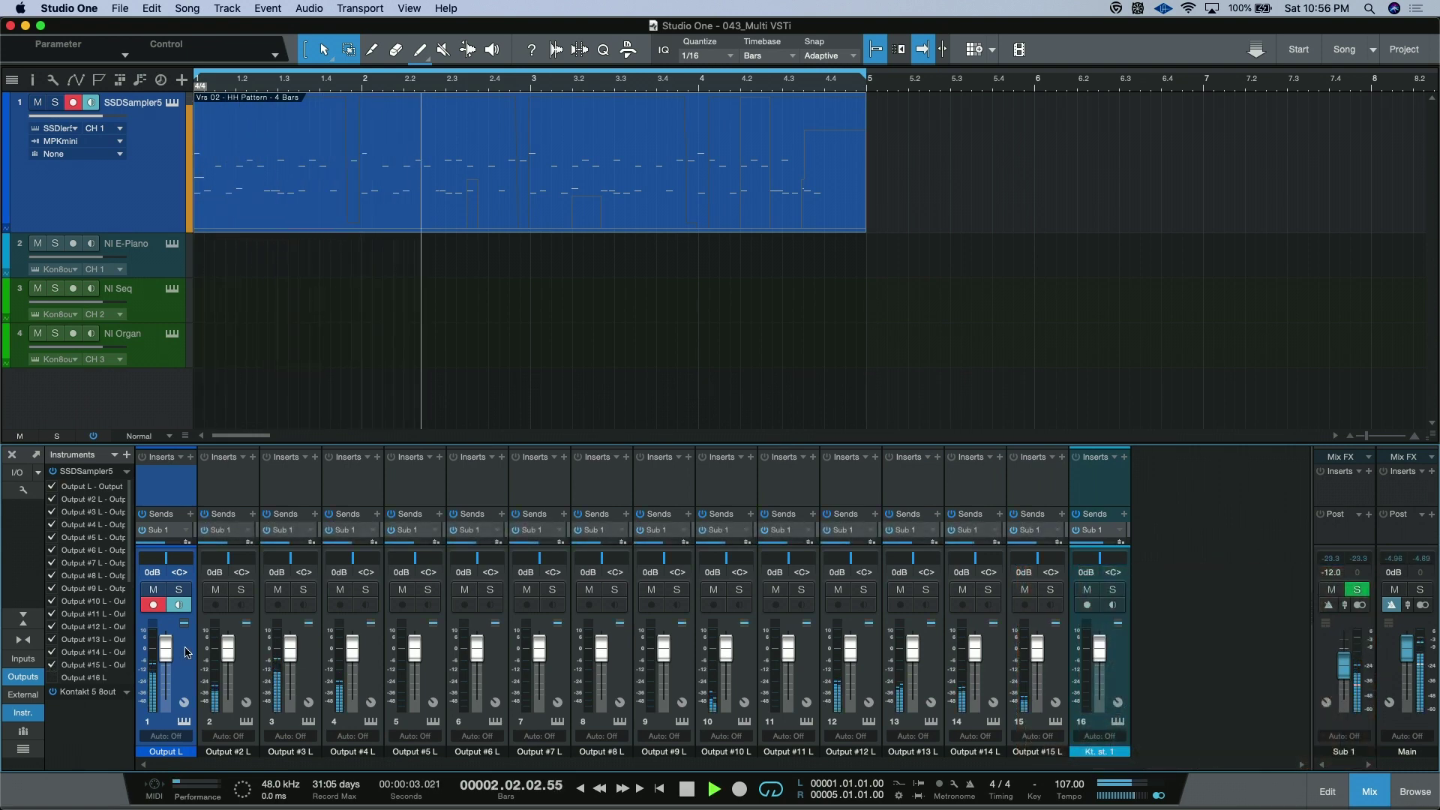
pyautogui.press('space')
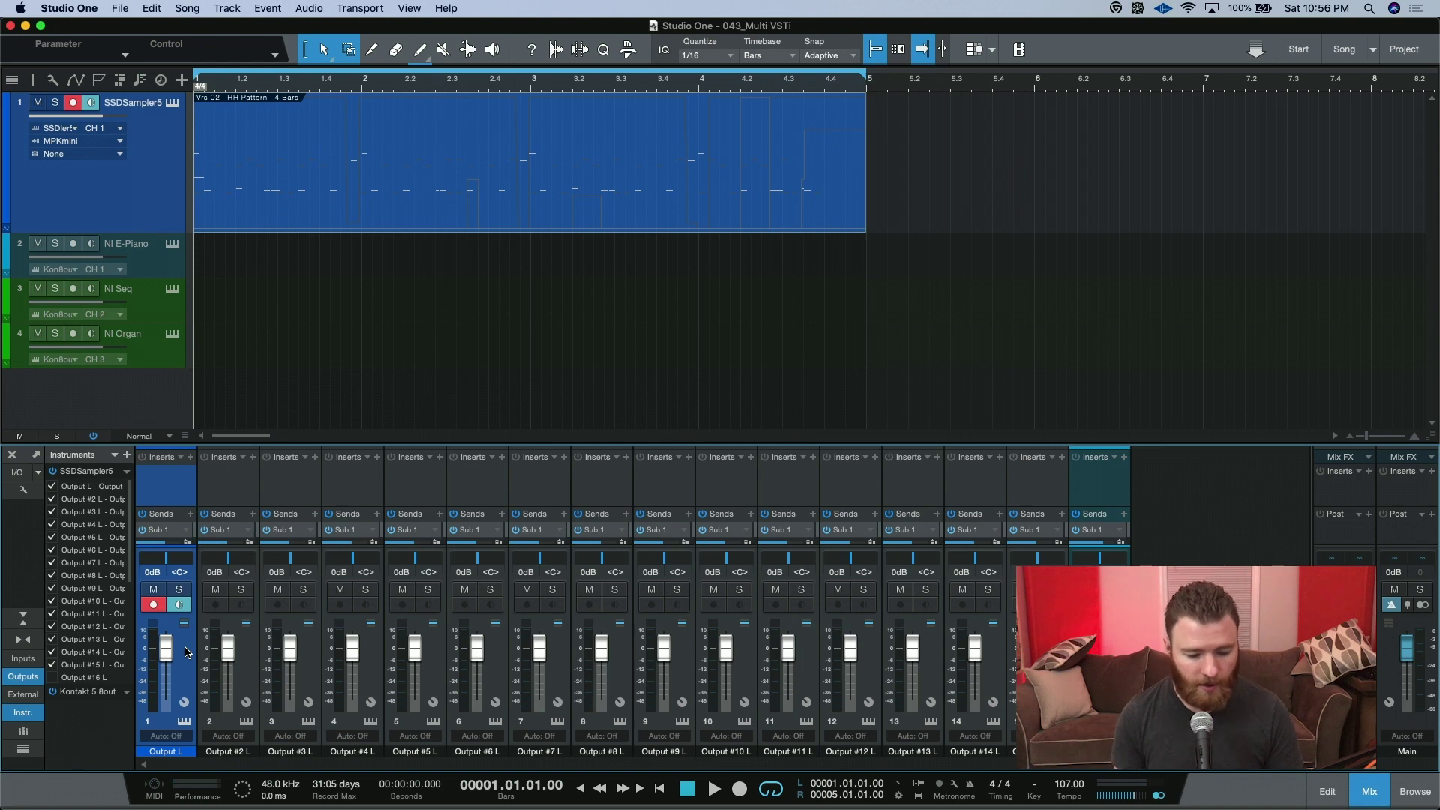
# - Reopen the SSD5 editor and move record-enable down to the NI E-Piano track
pyautogui.click(172, 104)
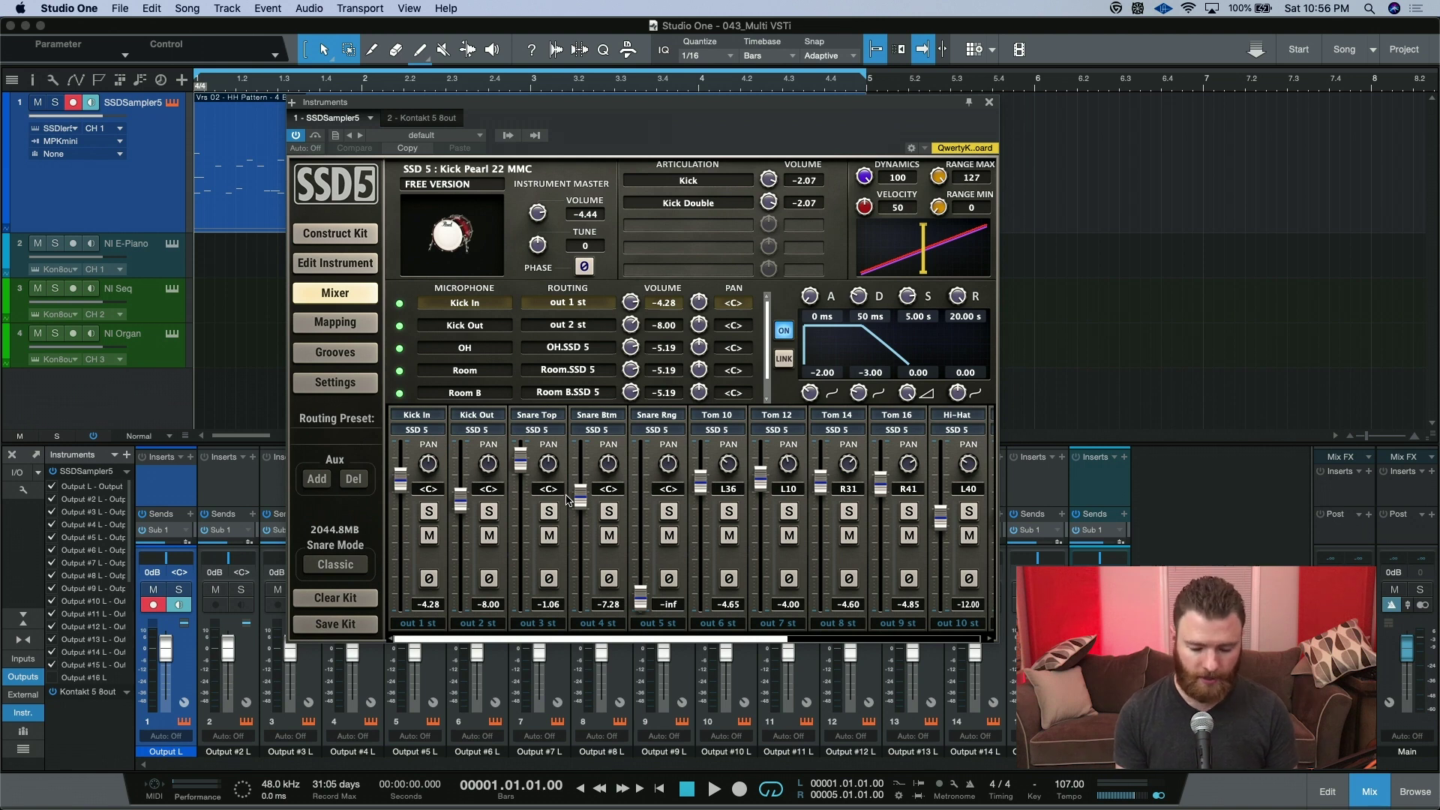
pyautogui.press('Down')
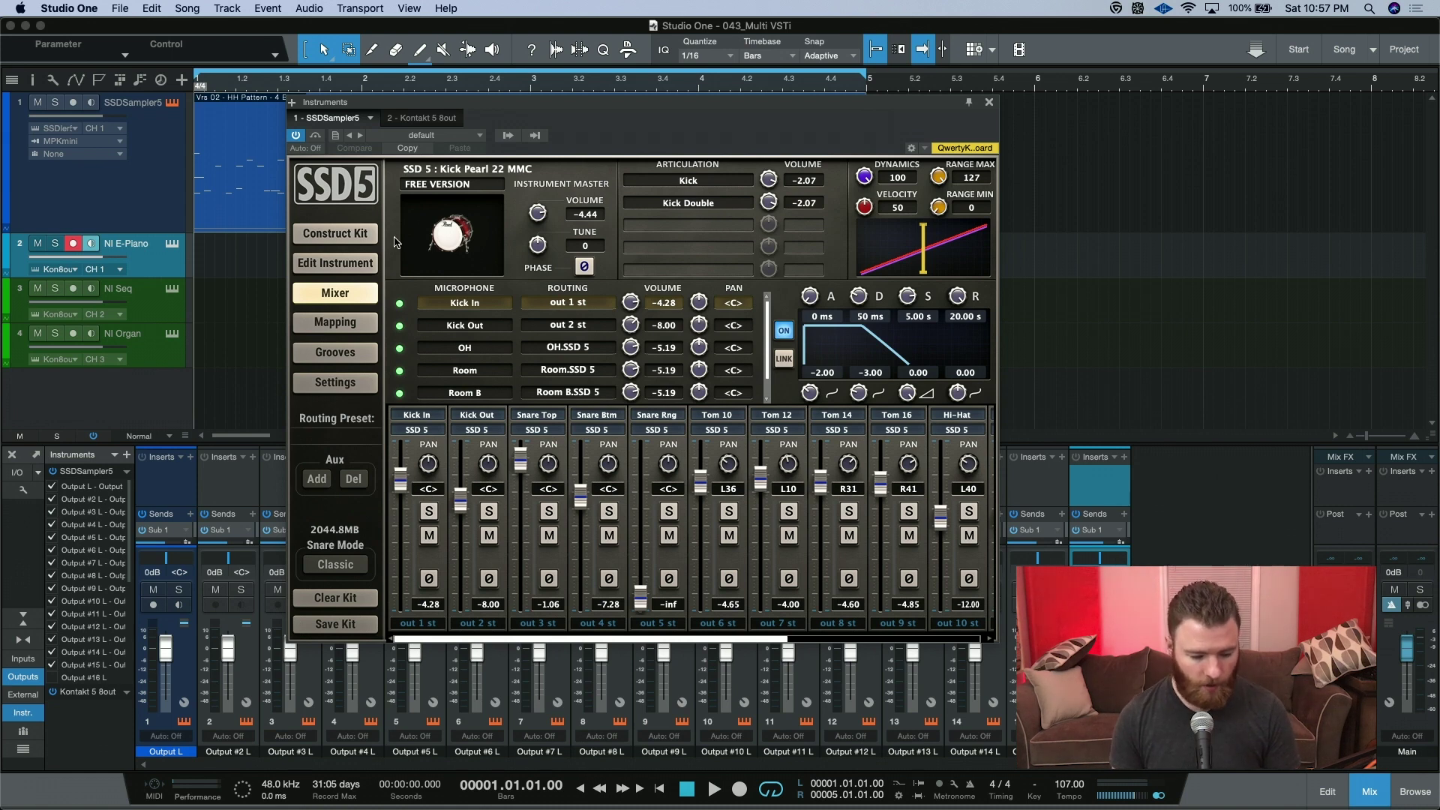
# - Show the Kontakt 5 8out editor and expand the Seq - FM Melodies instrument's controls
pyautogui.click(172, 247)
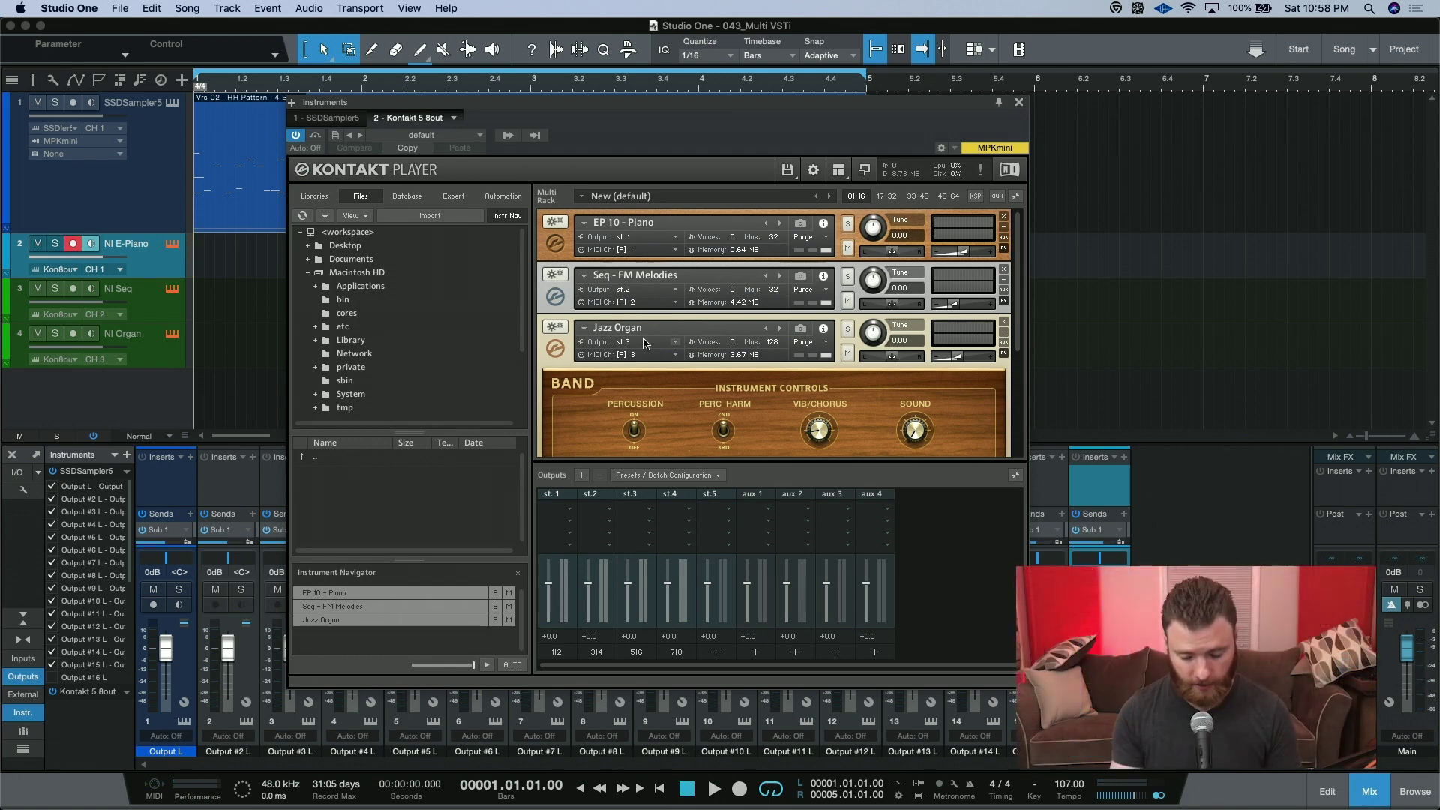
pyautogui.click(568, 293)
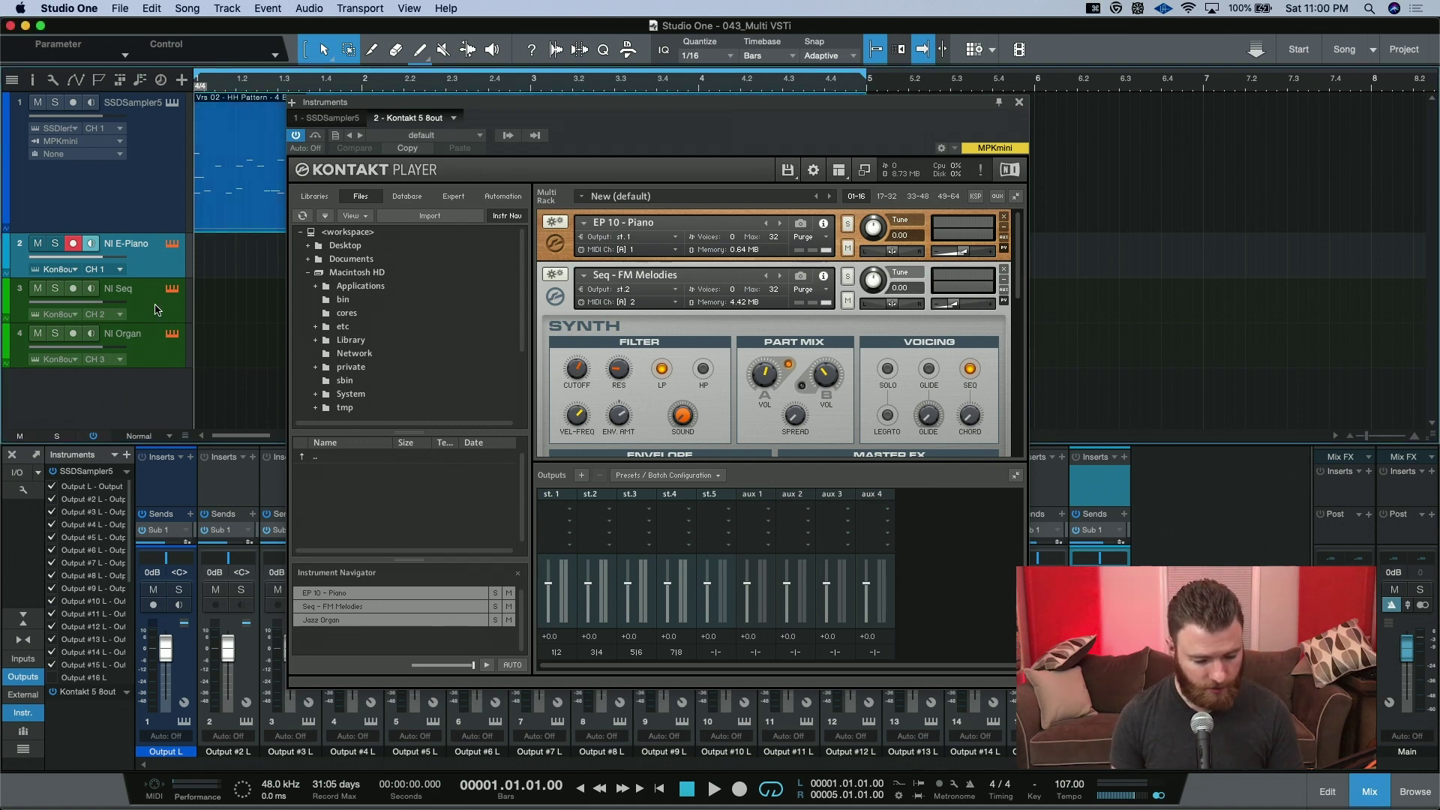
# - Delete the NI Seq and NI Organ tracks, then bring up the Add Tracks dialog
pyautogui.click(157, 310)
pyautogui.click(157, 357)
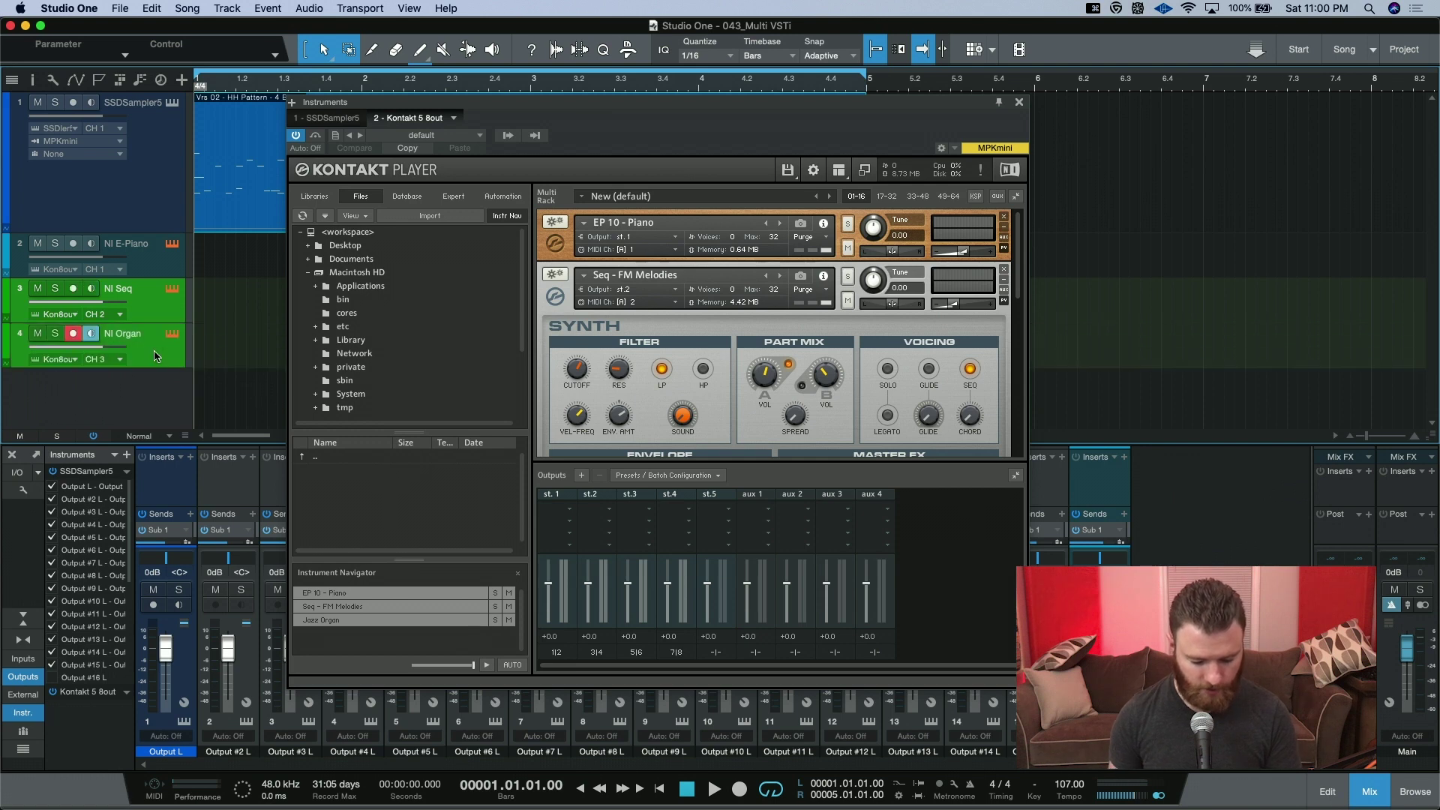
pyautogui.hotkey('shift', 't')
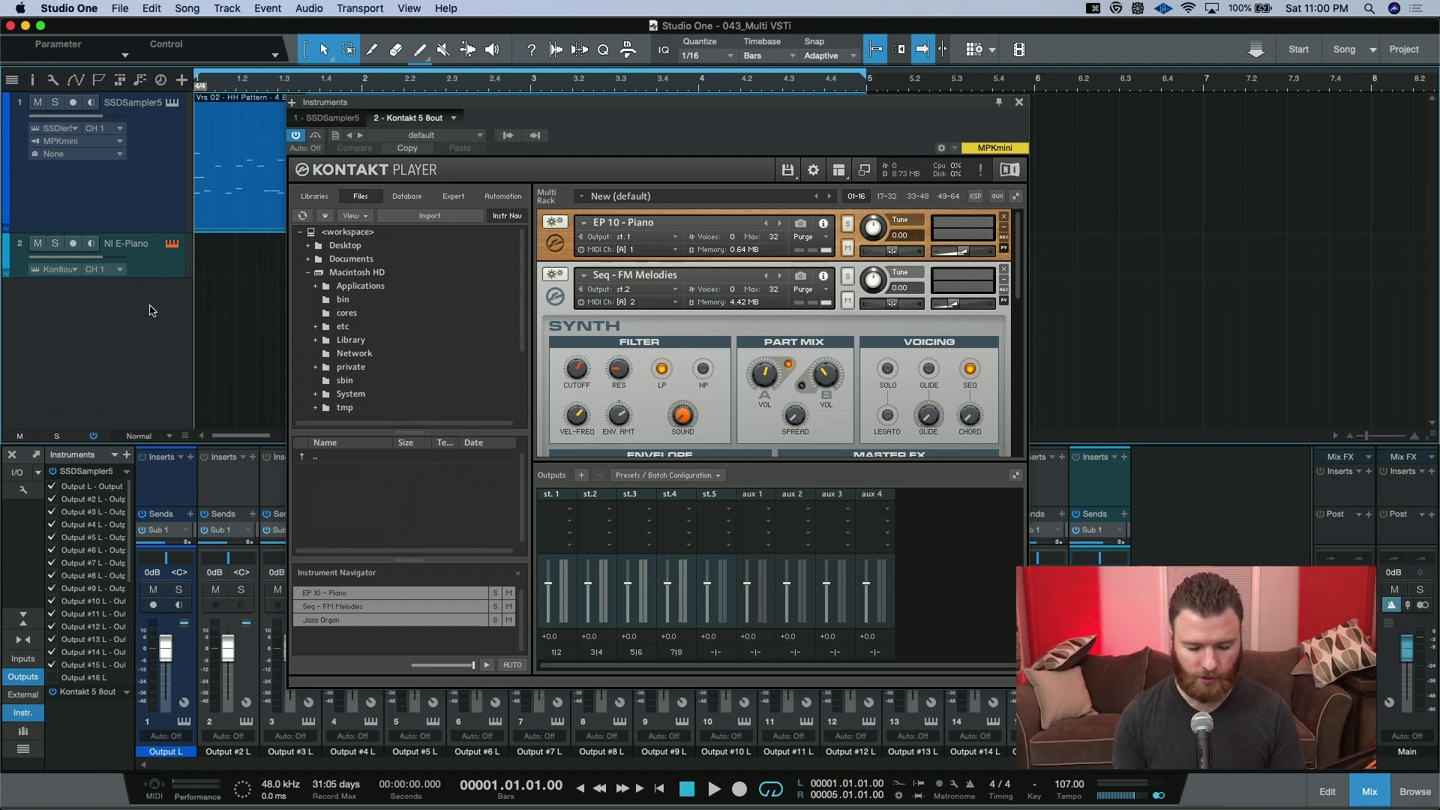
pyautogui.press('t')
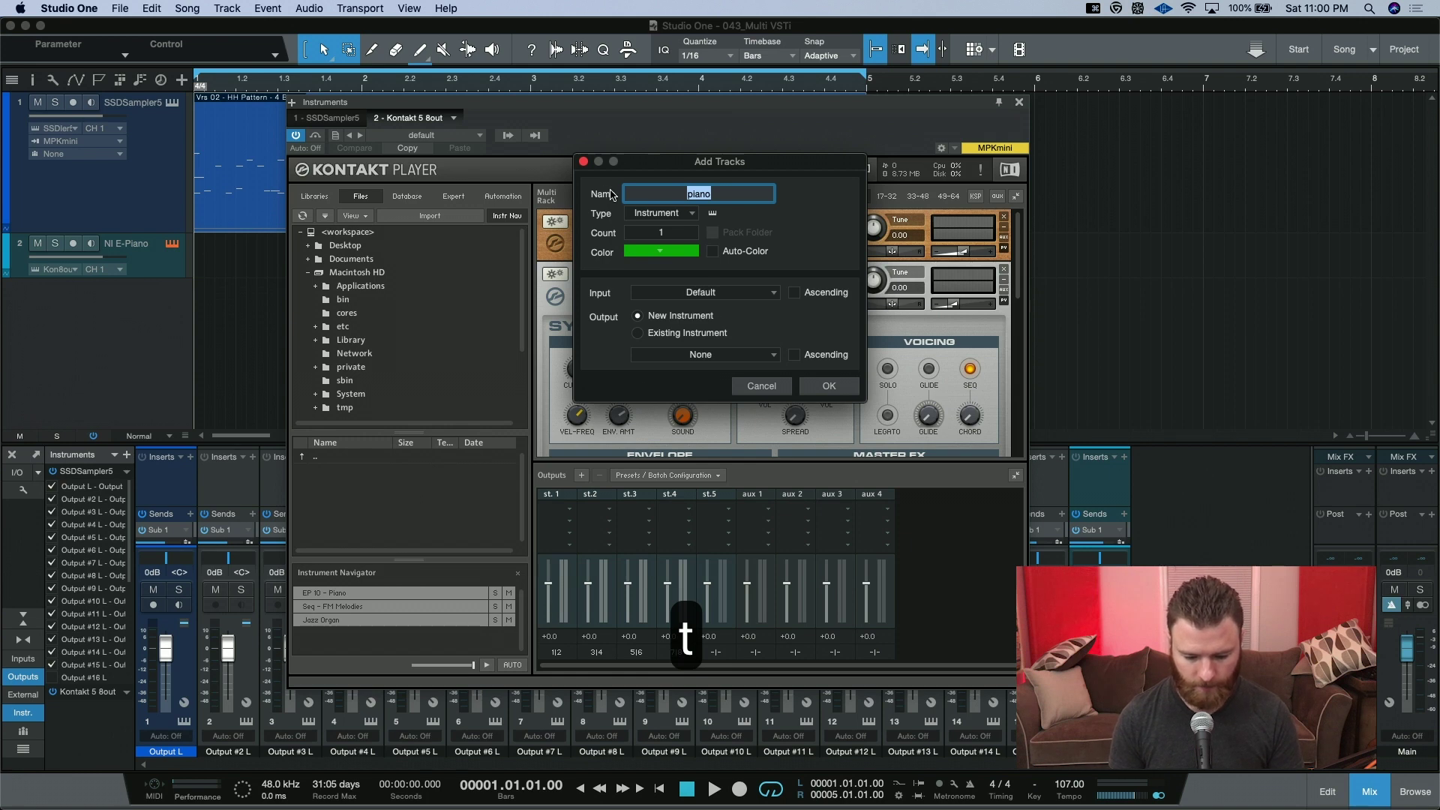
# - Add 2 tracks on existing instrument Kontakt 5 8out, starting at CH 2 with Ascending channels
pyautogui.click(673, 231)
pyautogui.write('2')
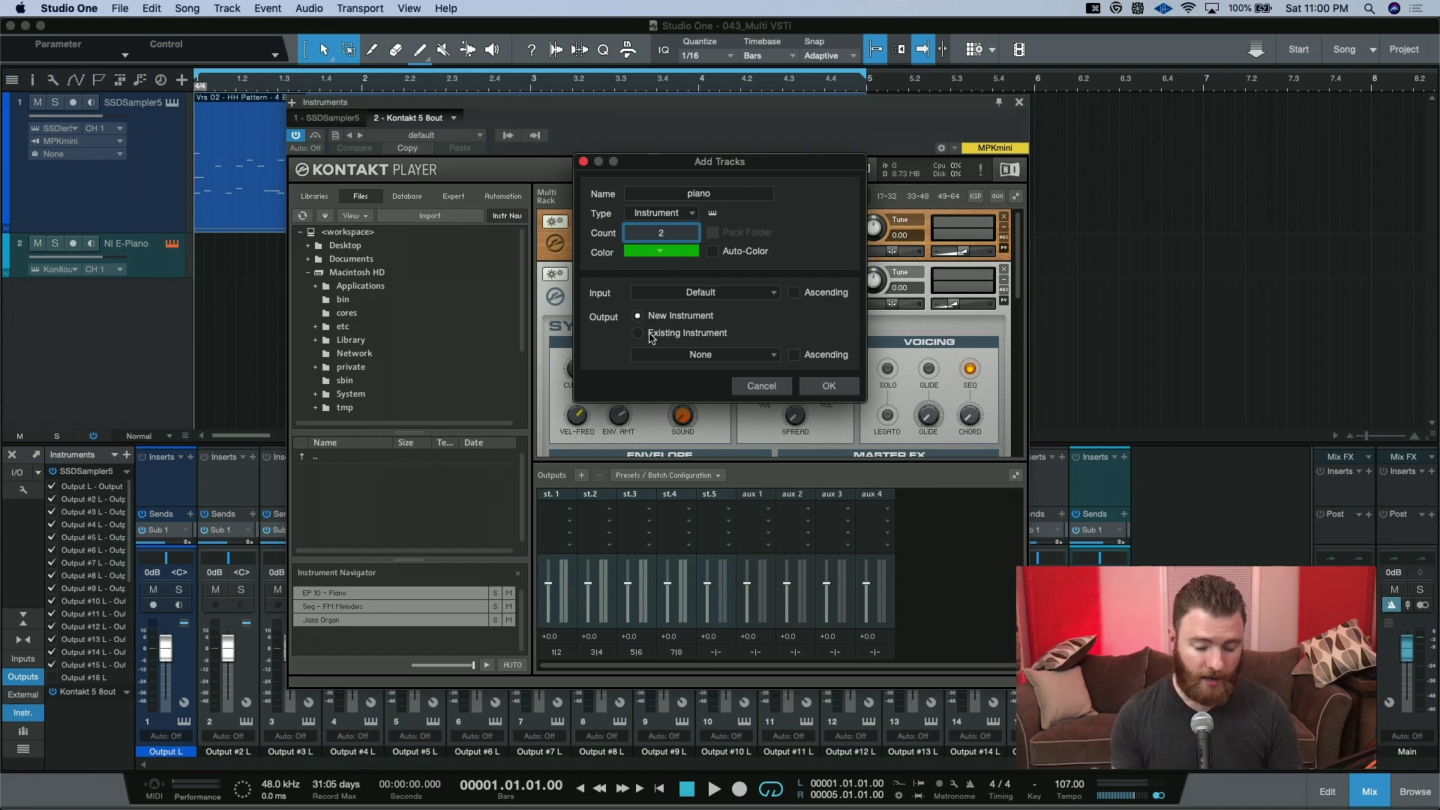
pyautogui.press('Tab')
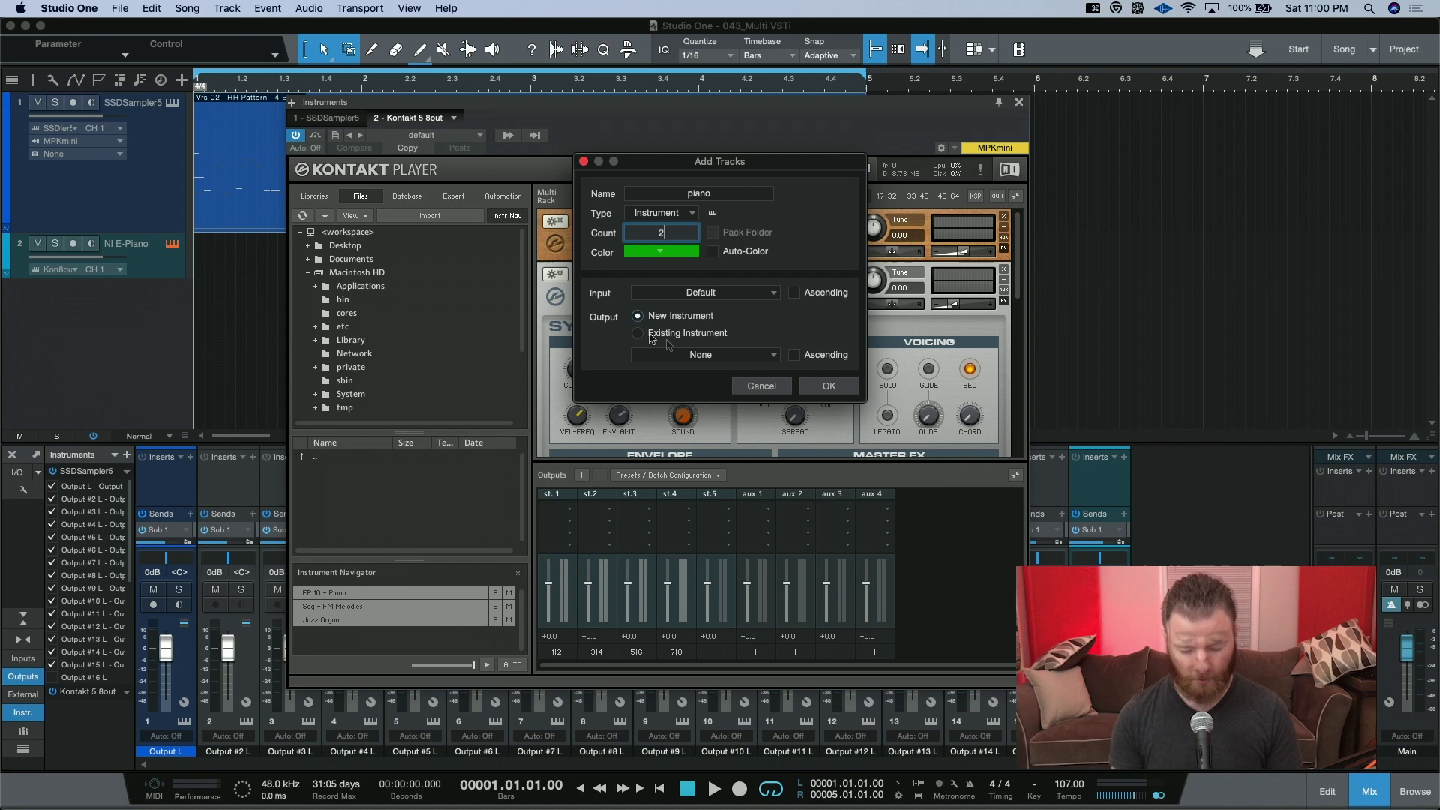
pyautogui.click(667, 336)
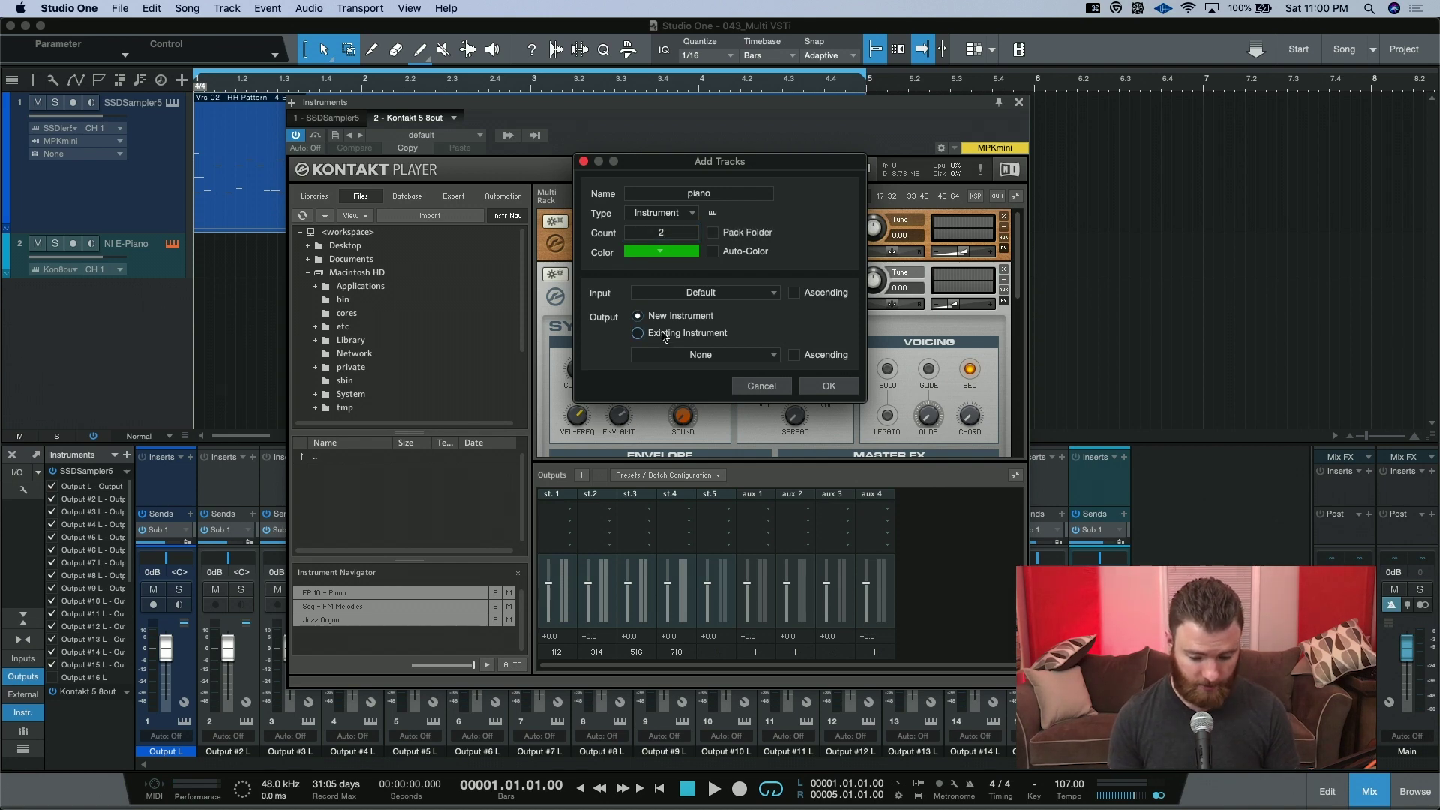
pyautogui.click(701, 356)
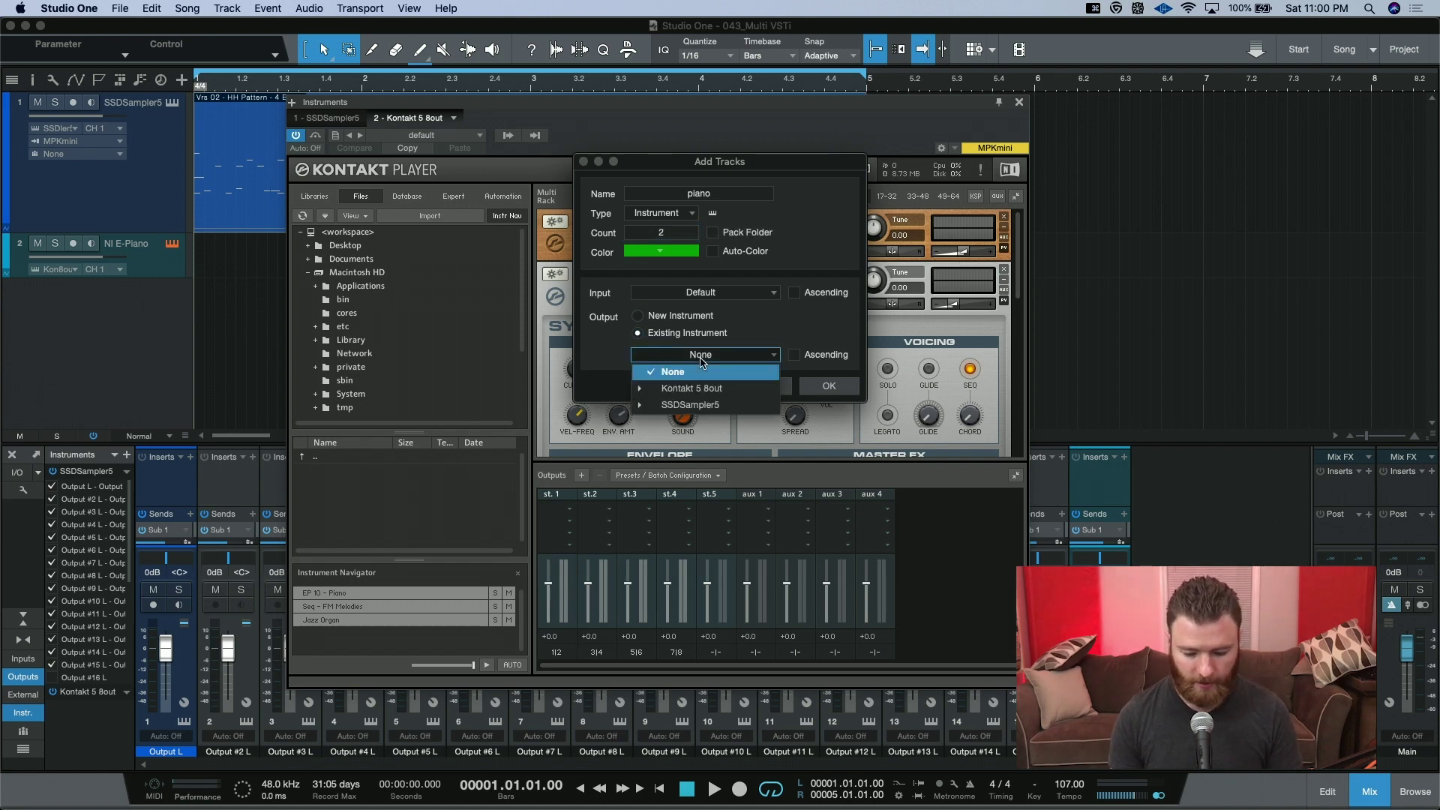
pyautogui.click(638, 393)
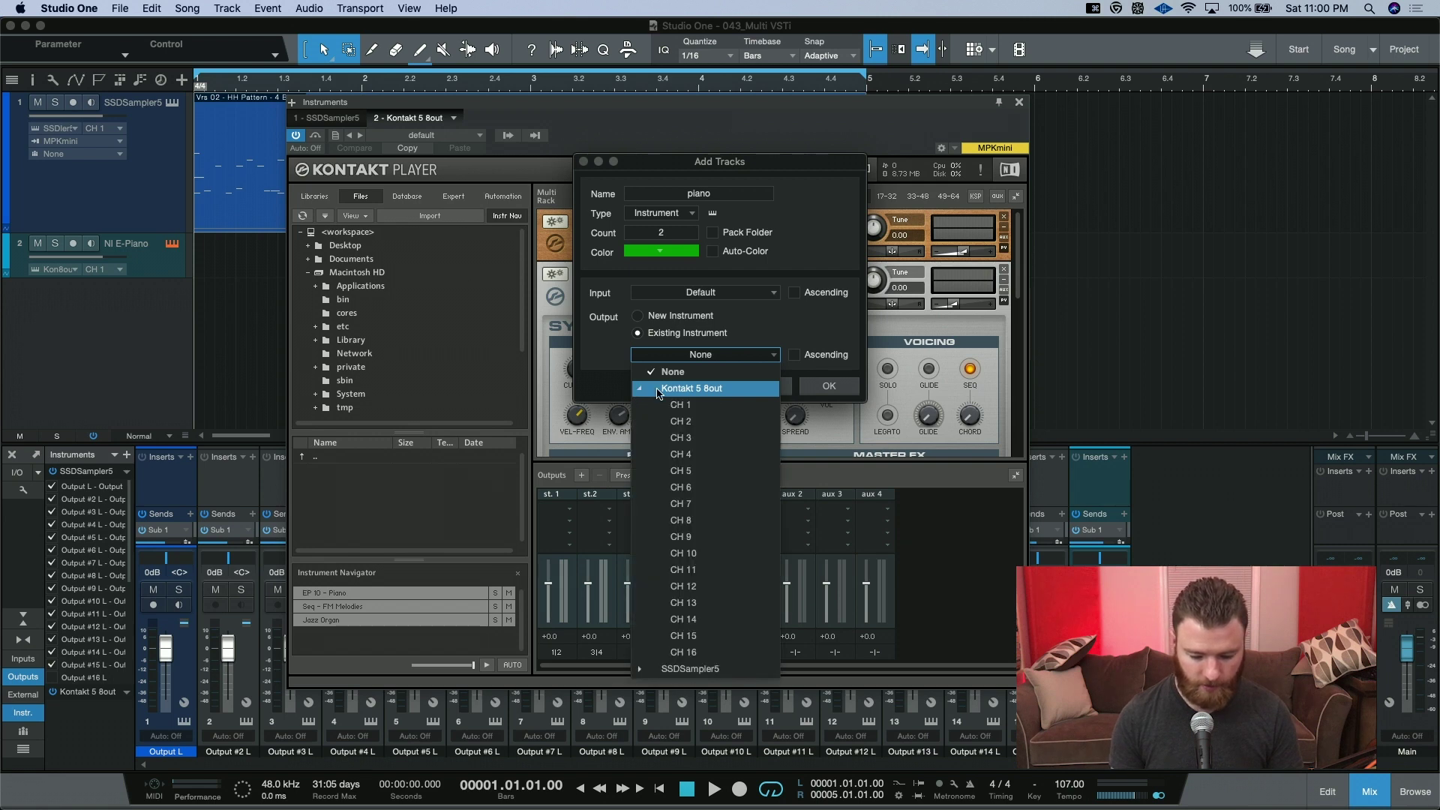
pyautogui.click(727, 422)
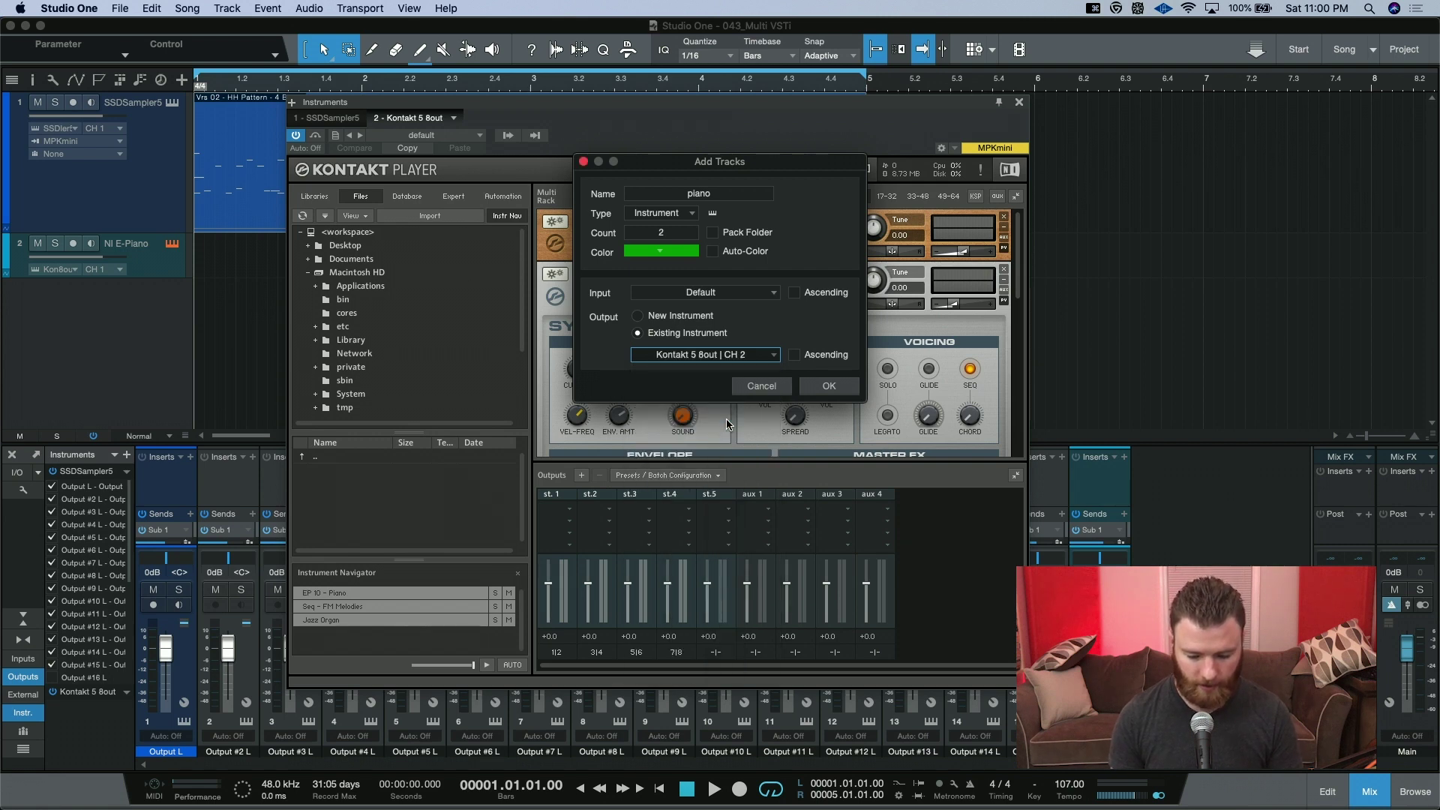
pyautogui.click(795, 358)
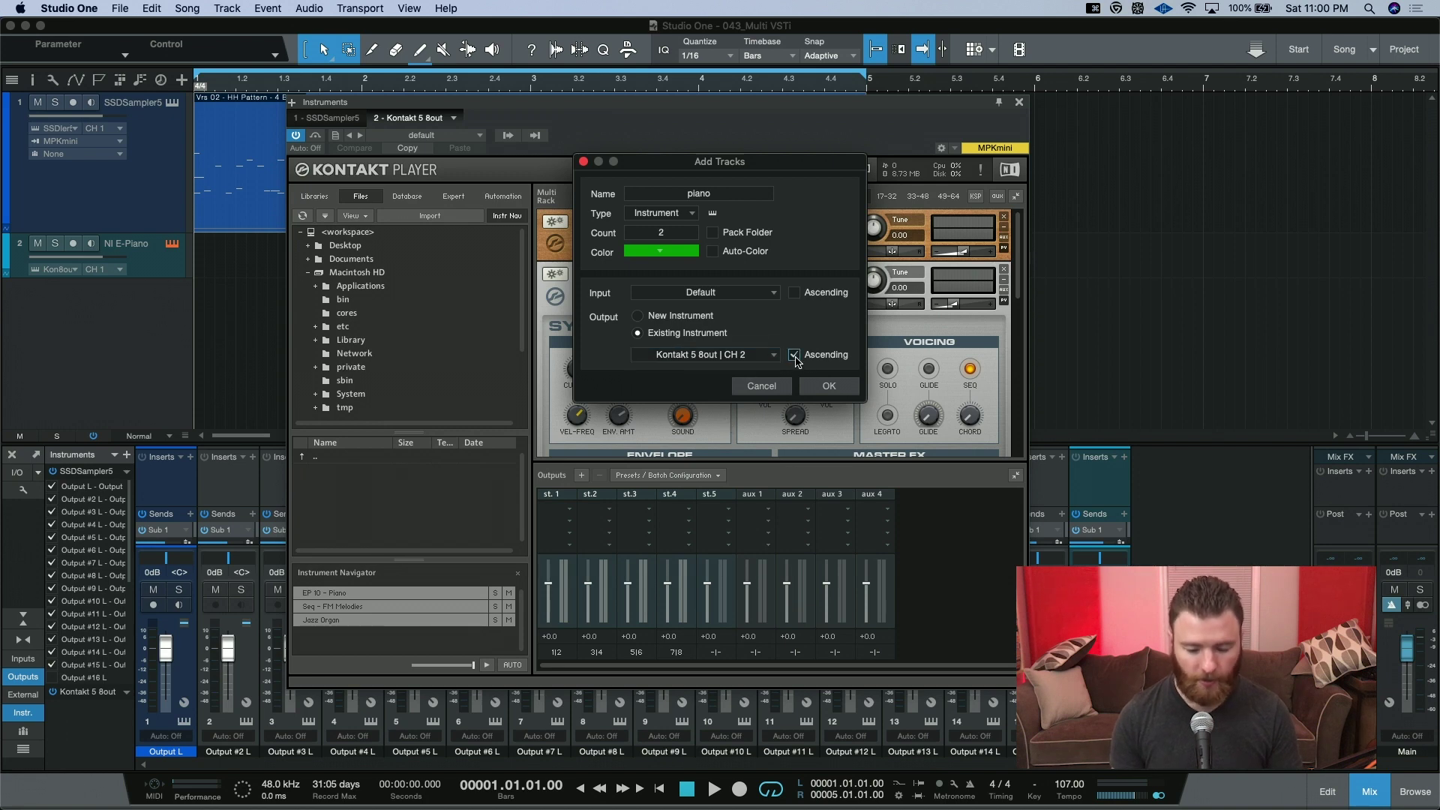
pyautogui.click(829, 387)
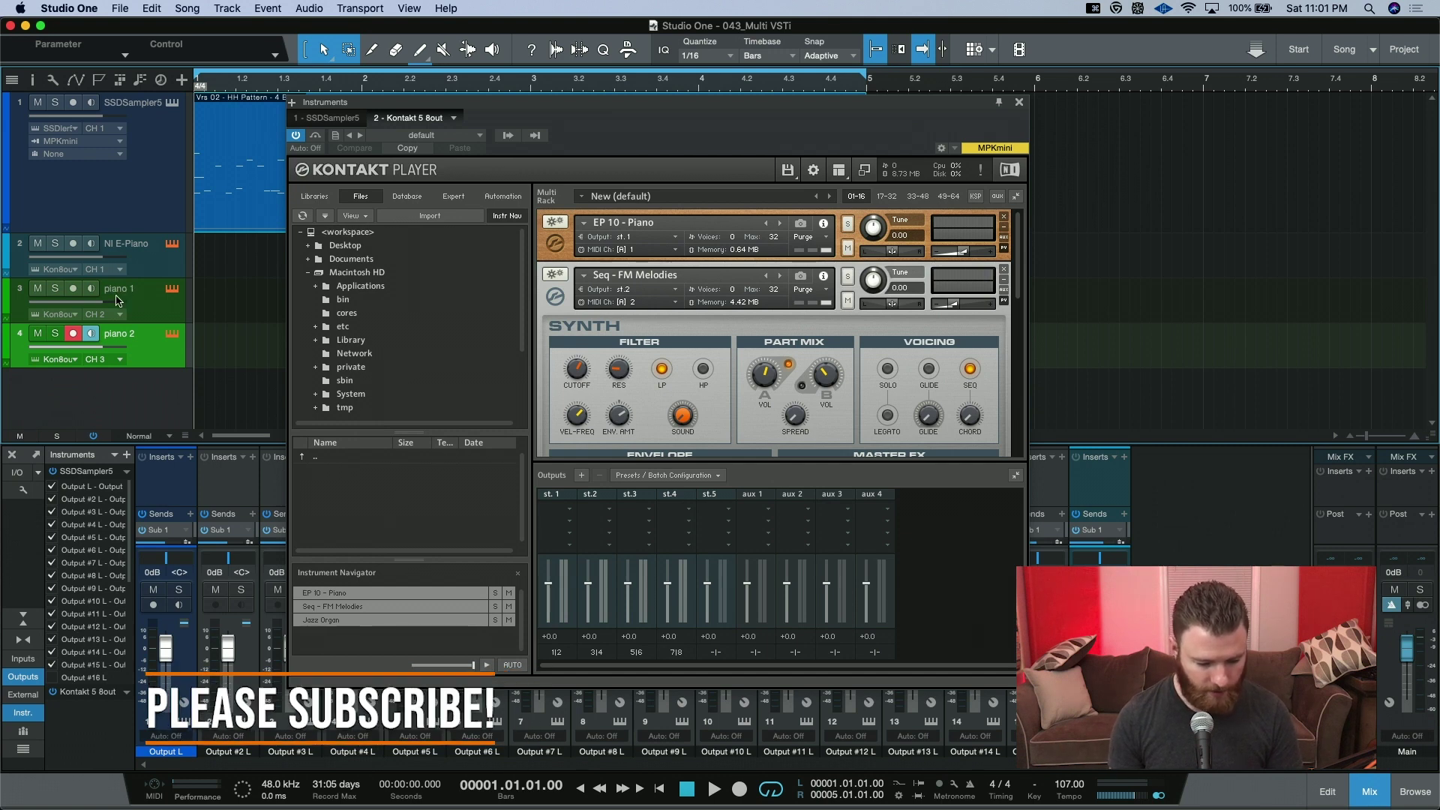
# - Enlarge the piano 1 and piano 2 tracks and keep piano 1 on MIDI channel CH 2
pyautogui.click(132, 312)
pyautogui.click(143, 340)
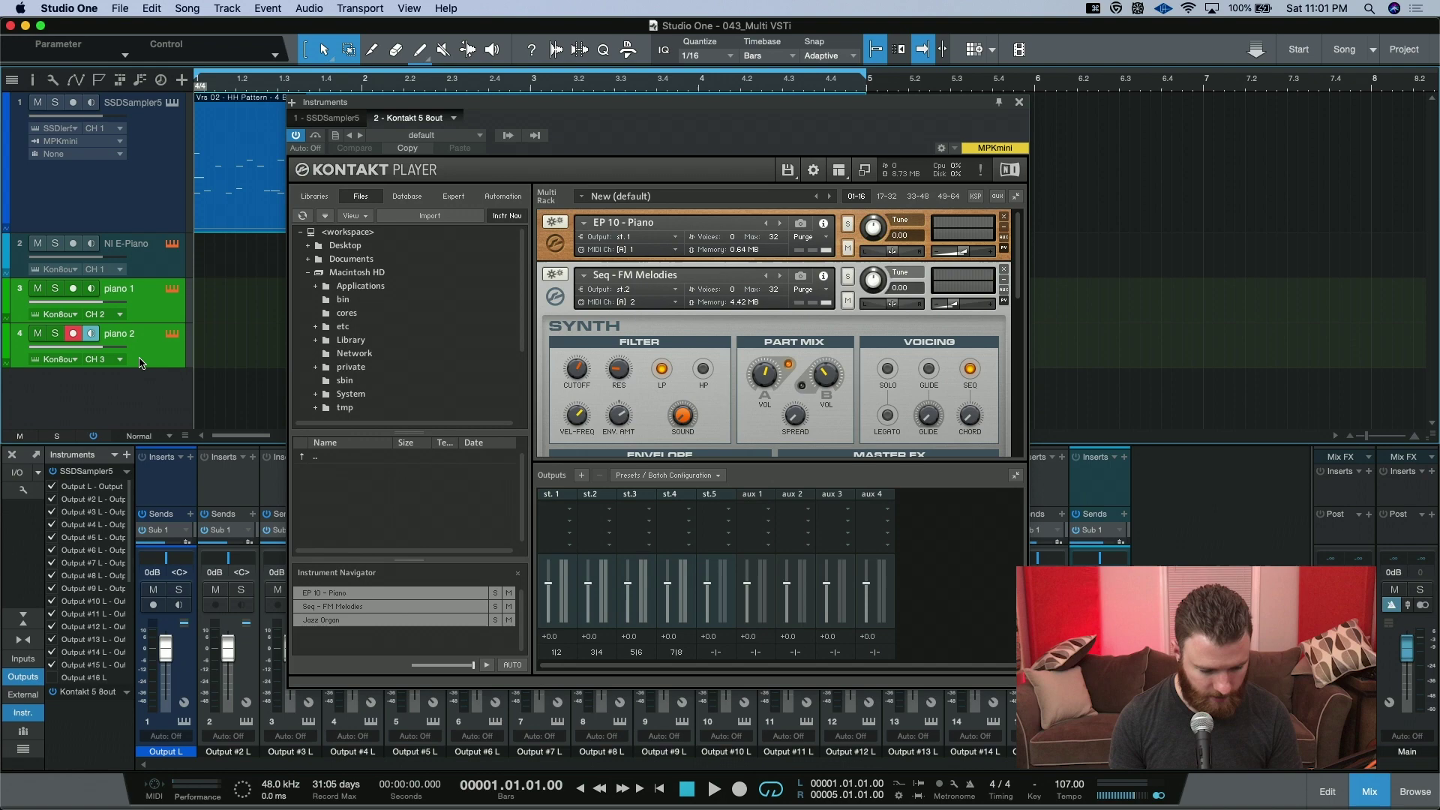
pyautogui.moveTo(144, 322); pyautogui.dragTo(144, 353)
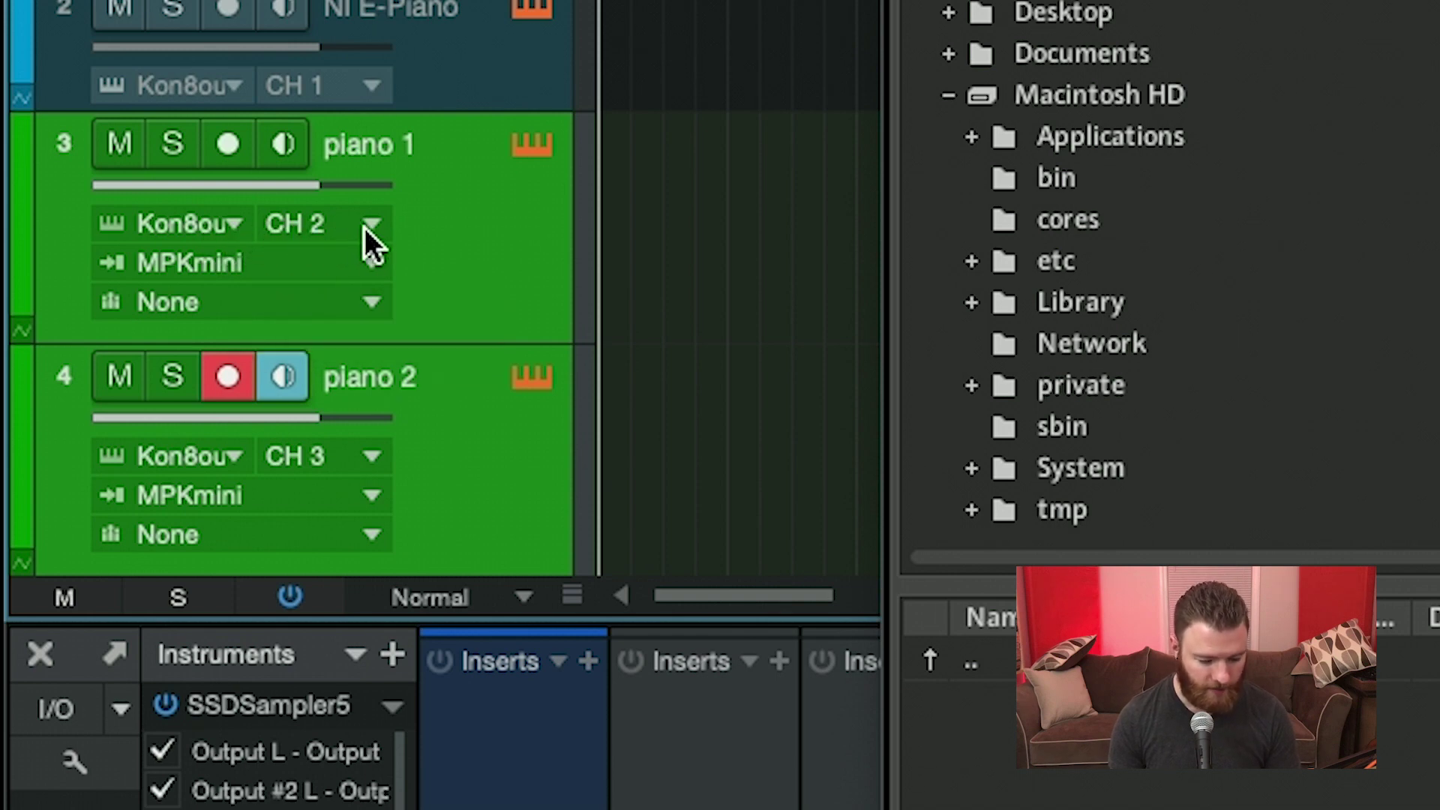
pyautogui.click(340, 222)
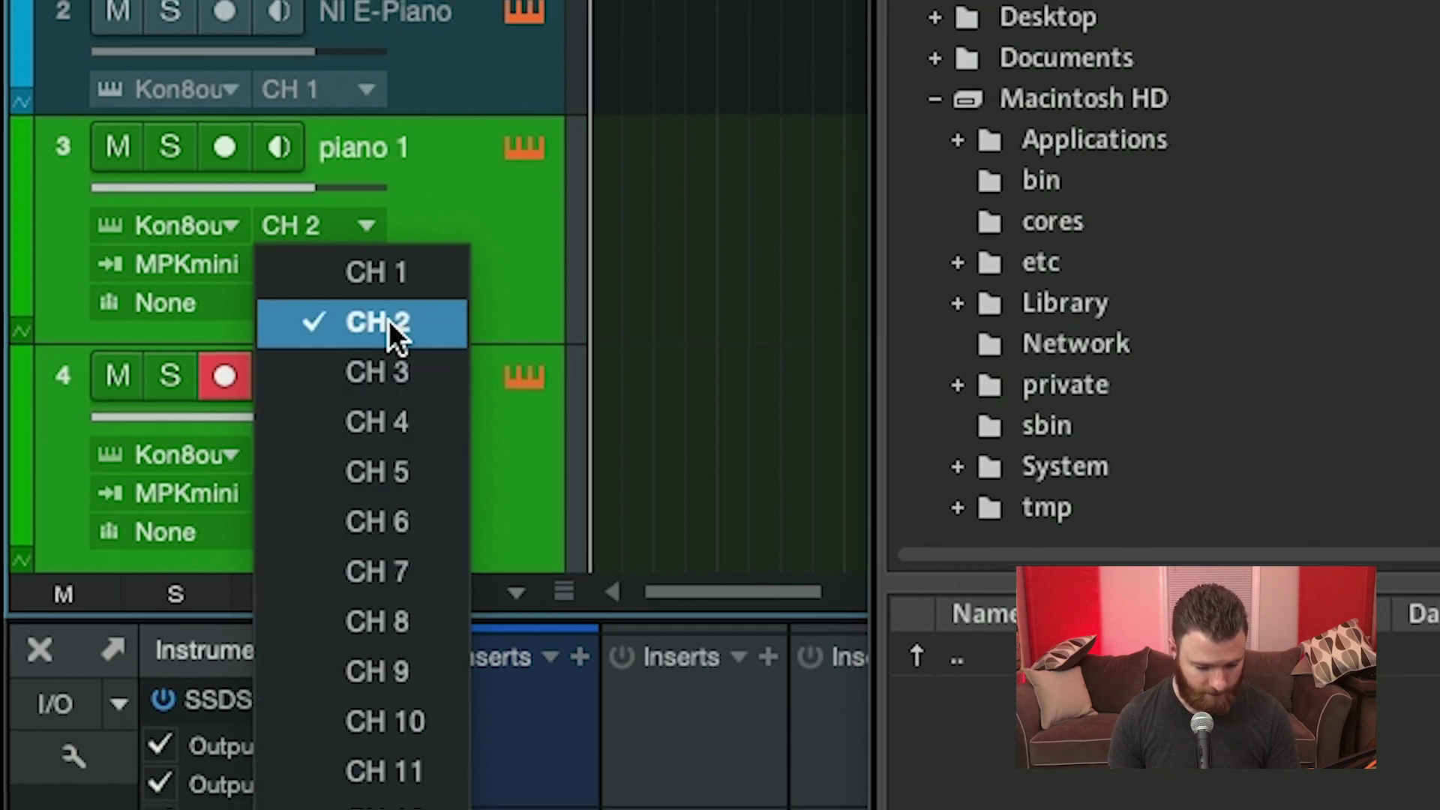
pyautogui.click(394, 320)
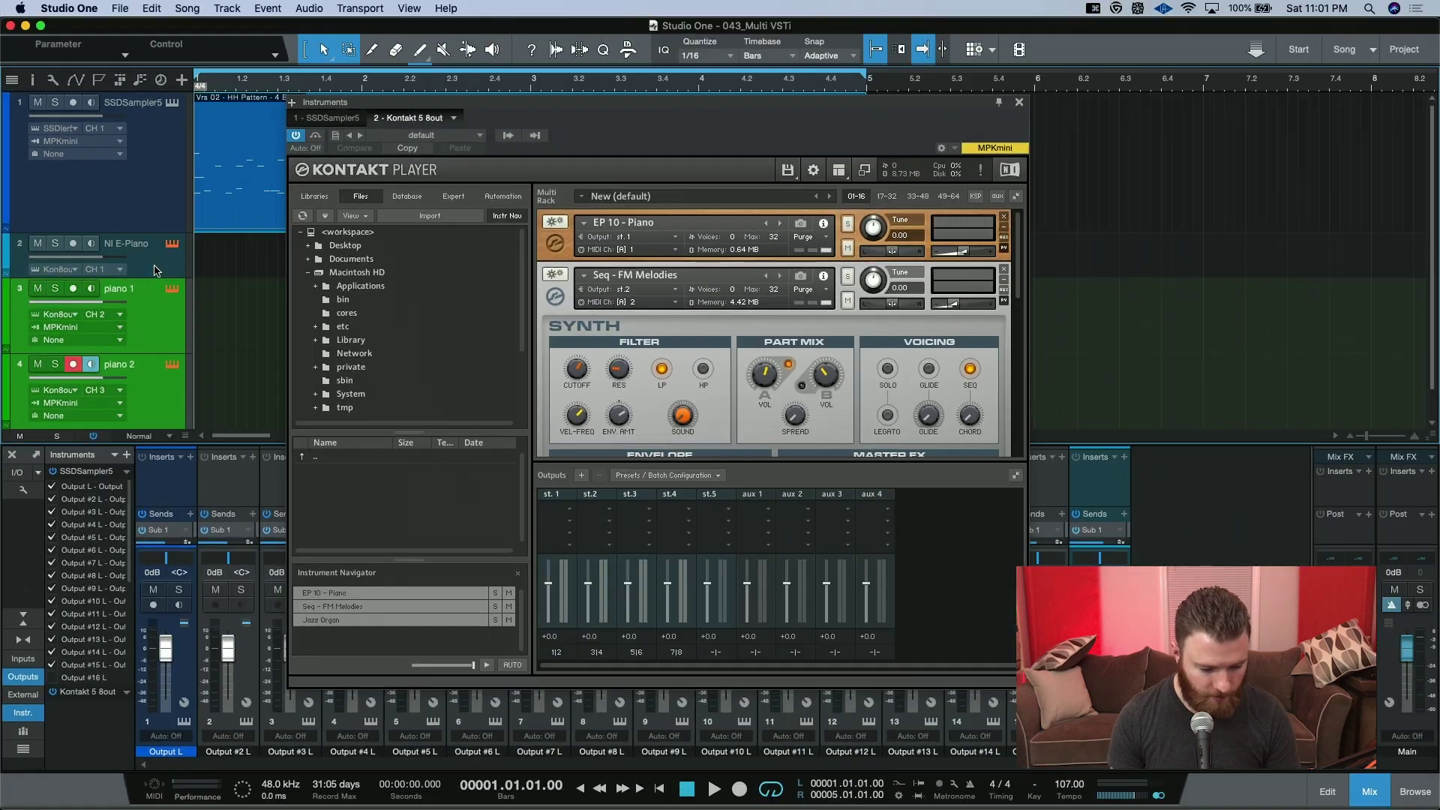
# - Collapse Kontakt's Seq - FM Melodies panel to show Jazz Organ, then select the piano 1 track
pyautogui.click(162, 270)
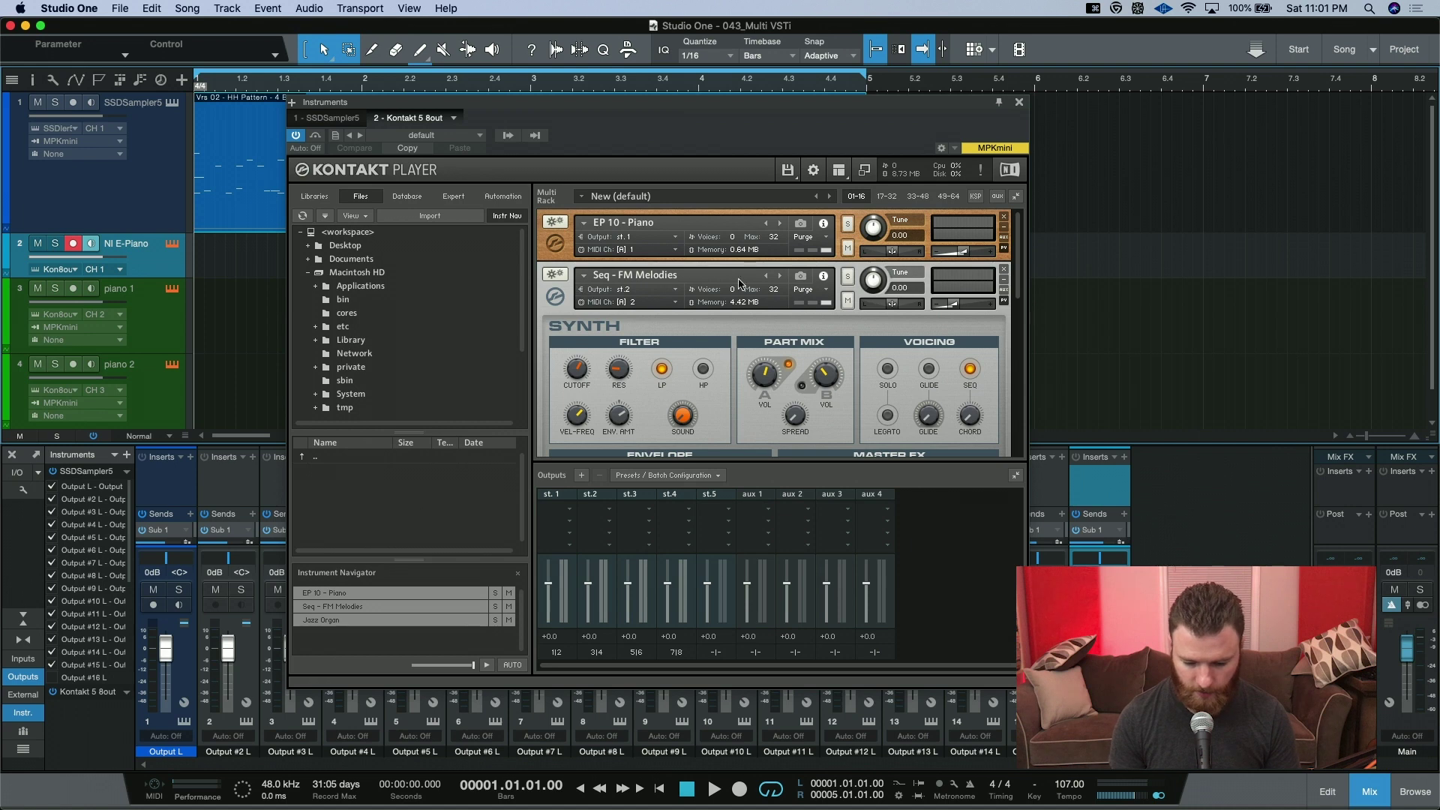
pyautogui.click(1003, 301)
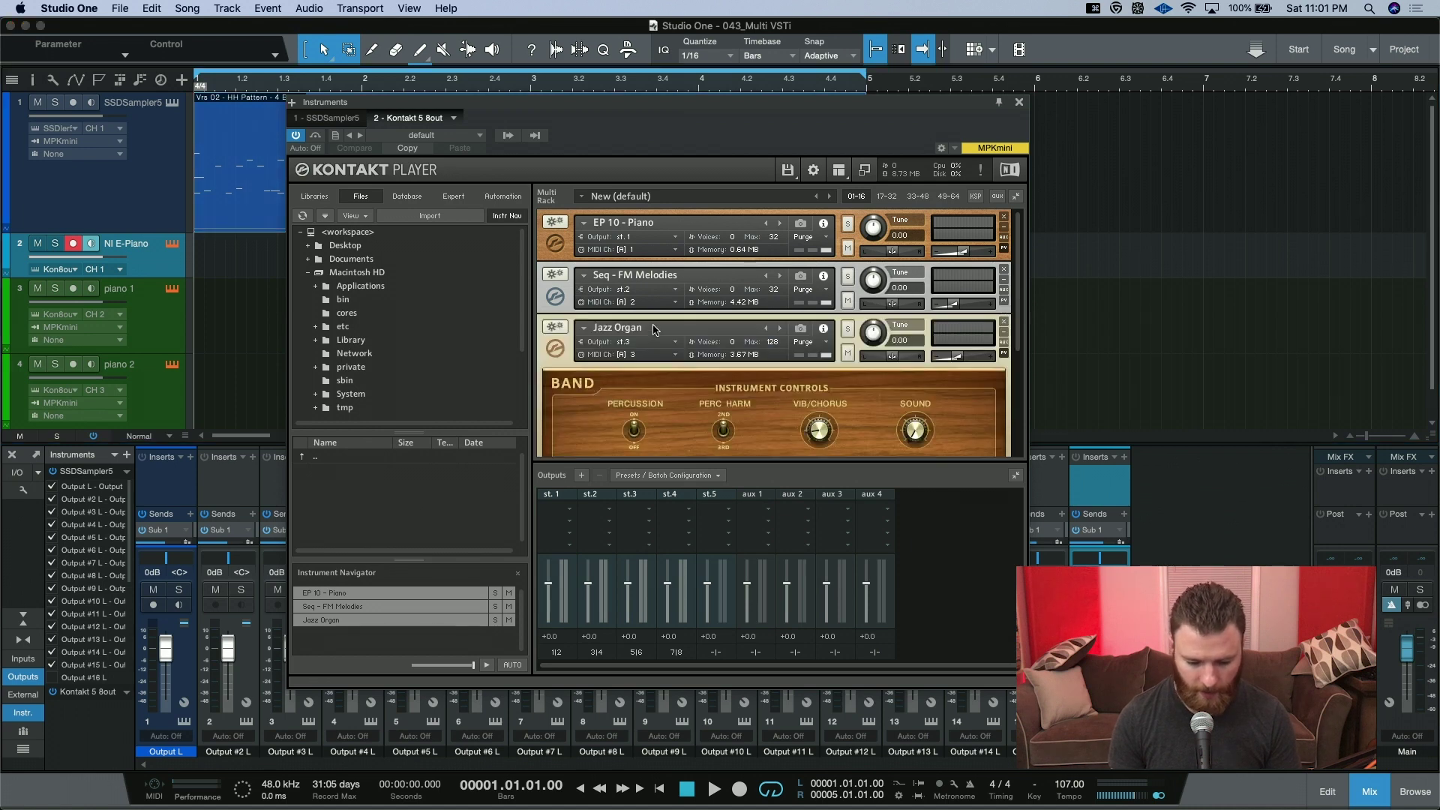
pyautogui.click(165, 270)
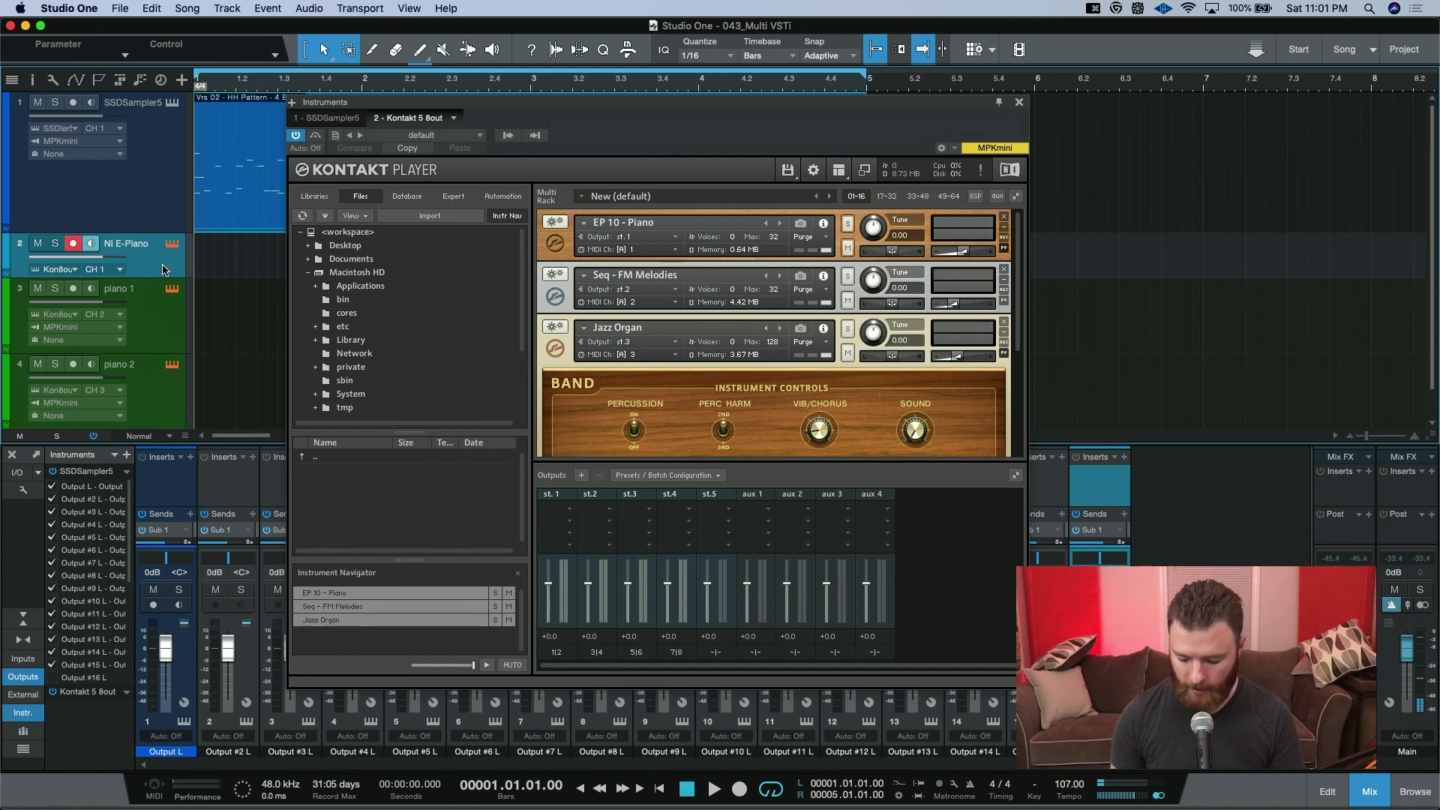
pyautogui.press('Down')
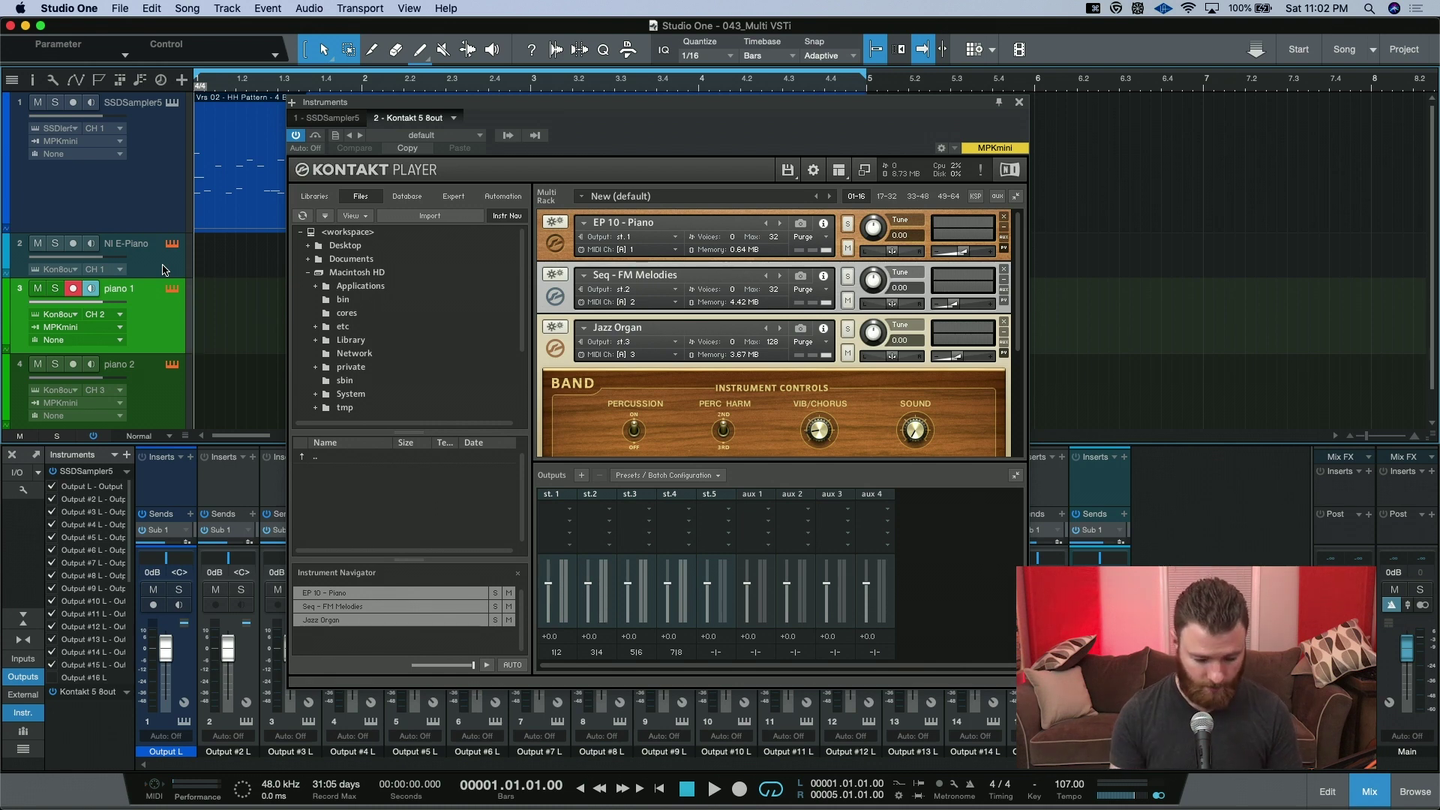
# - Enable Kontakt 5 8out's Kt. aux 1 and Kt. aux 2 outputs, then select the piano 2 track
pyautogui.rightClick(85, 695)
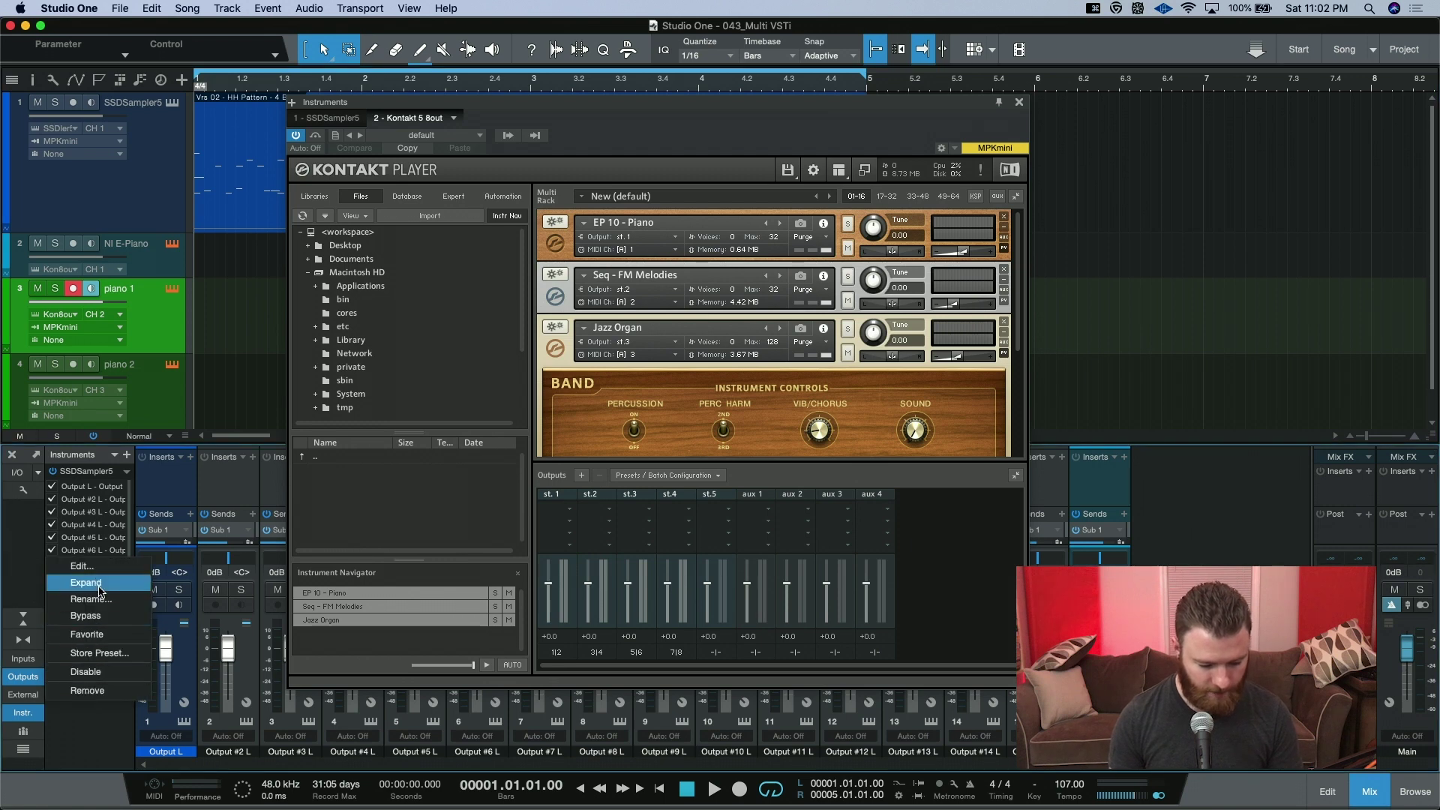
pyautogui.click(101, 590)
pyautogui.click(52, 720)
pyautogui.click(52, 732)
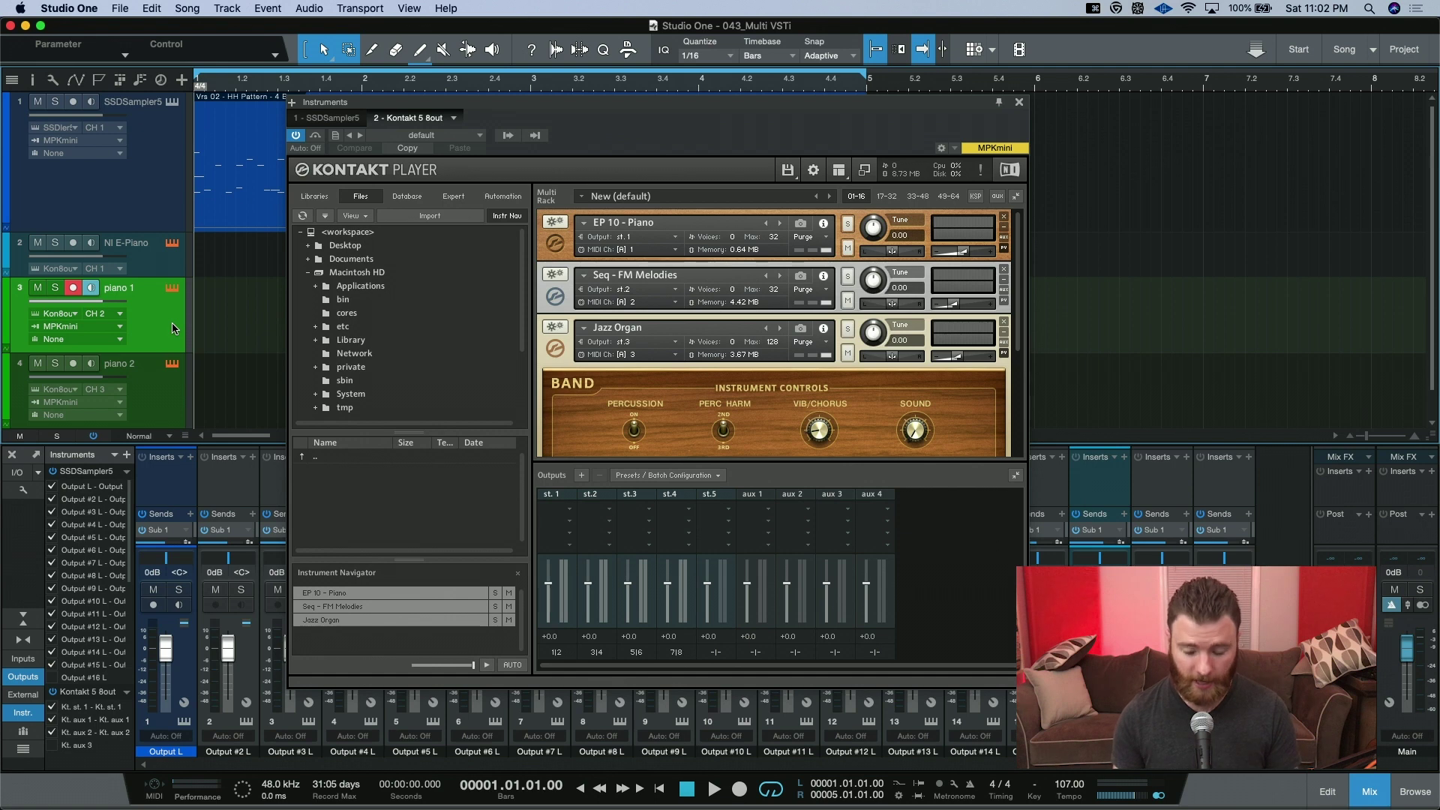
pyautogui.press('Down')
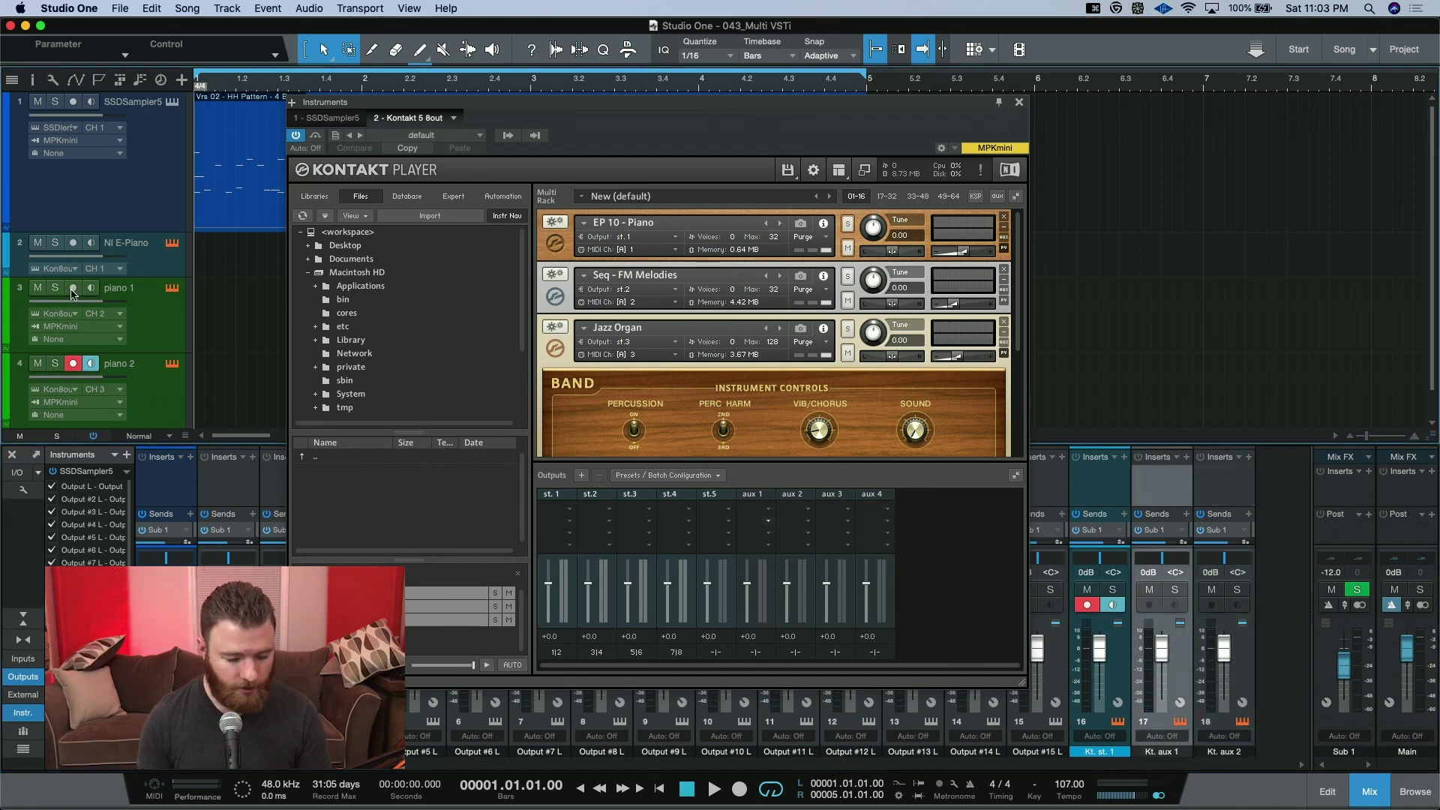
# - Record-arm piano 1 and NI E-Piano alongside piano 2
pyautogui.click(72, 289)
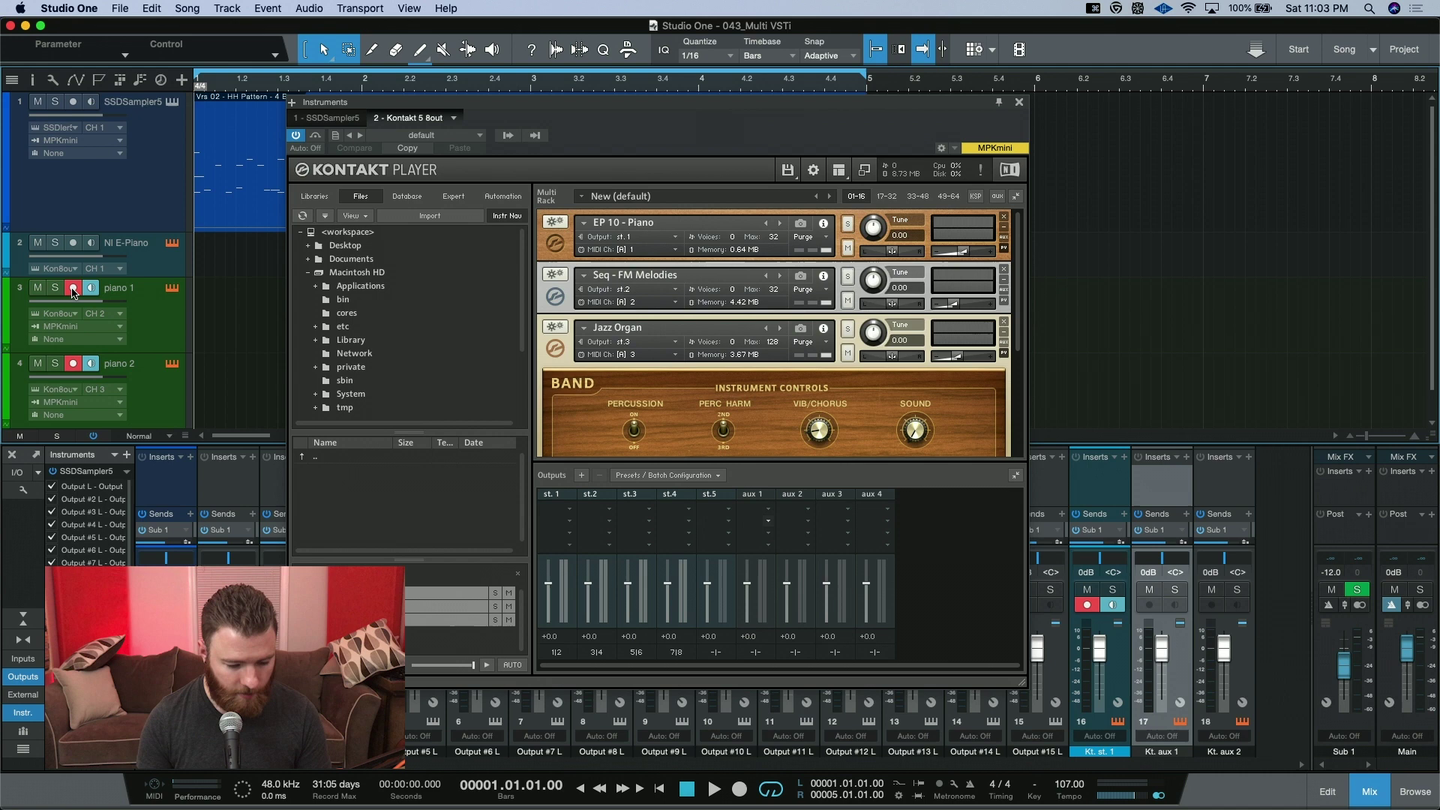
pyautogui.click(73, 243)
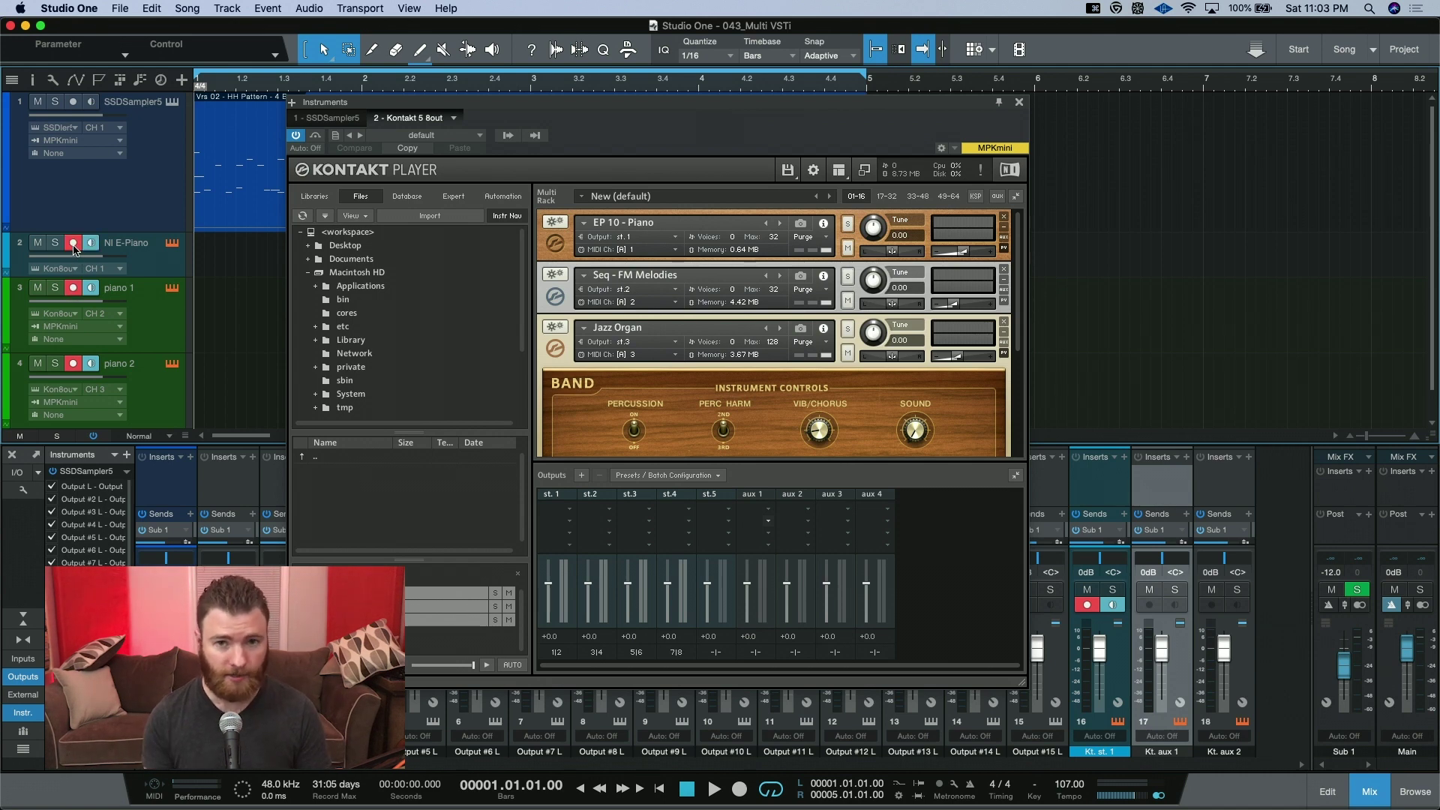